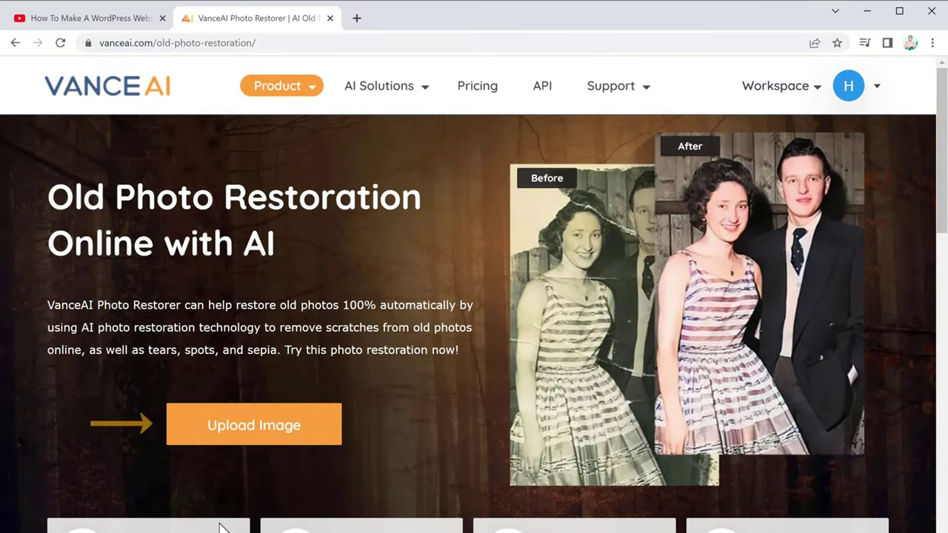
# Upload images.jpg from Old Photos and run the AI Photo Restorer on it.
pyautogui.click(254, 439)
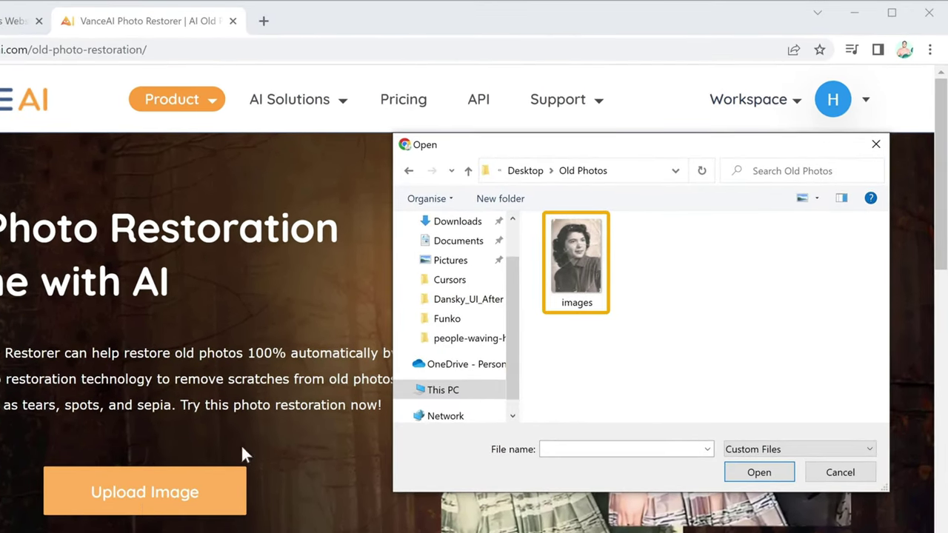
pyautogui.click(588, 248)
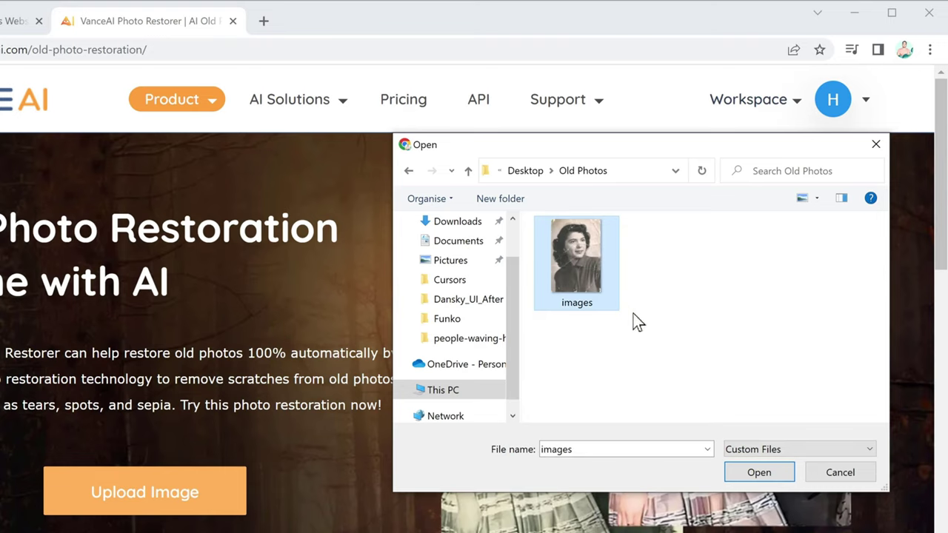
pyautogui.click(752, 470)
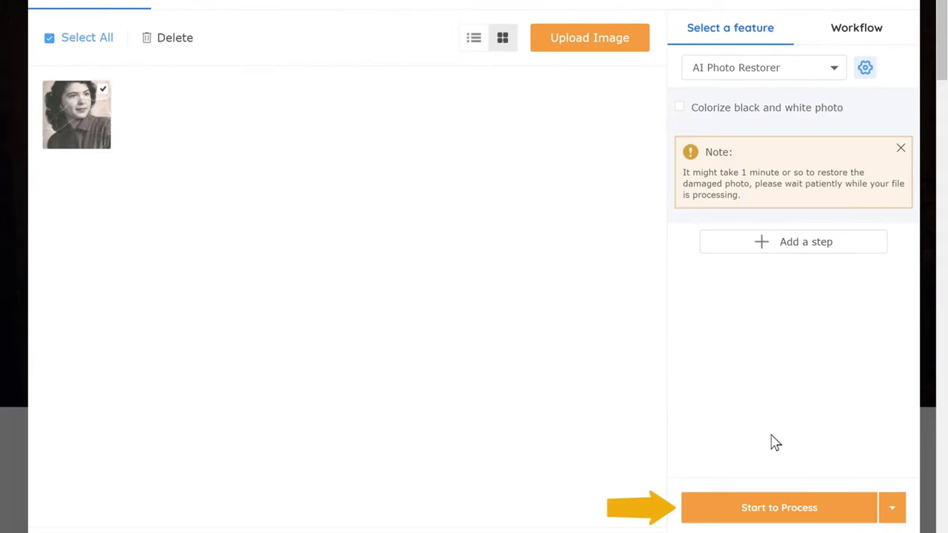
pyautogui.click(774, 518)
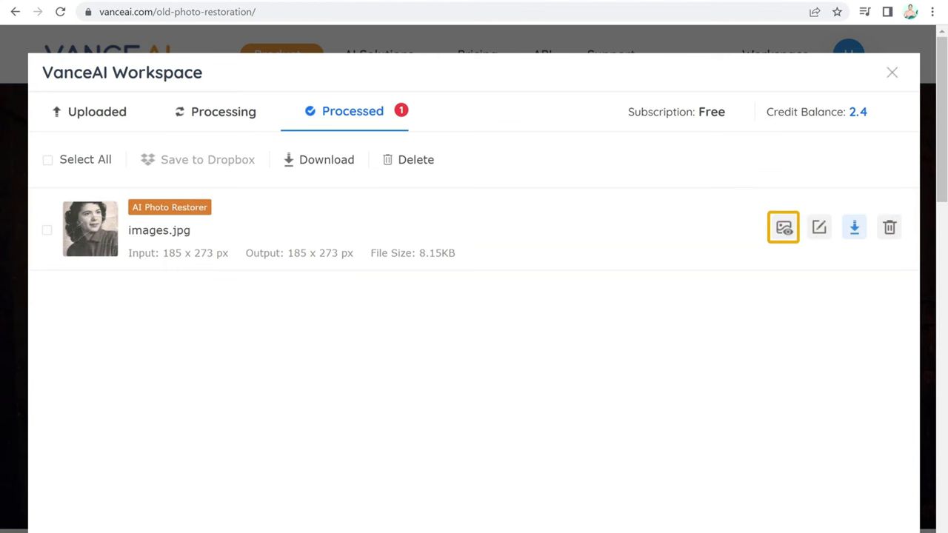
# Compare the restored portrait with the original, download repair_images.jpg and open it.
pyautogui.click(784, 228)
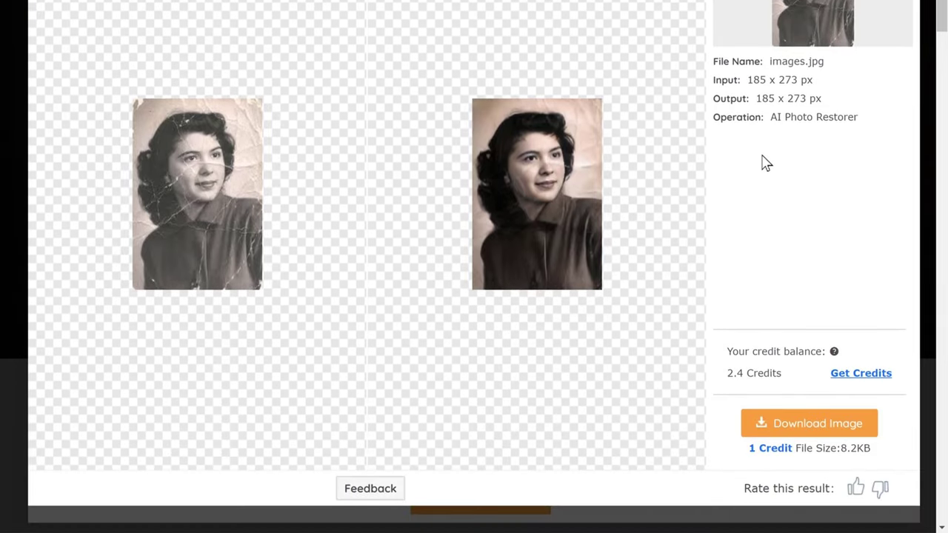
pyautogui.click(808, 424)
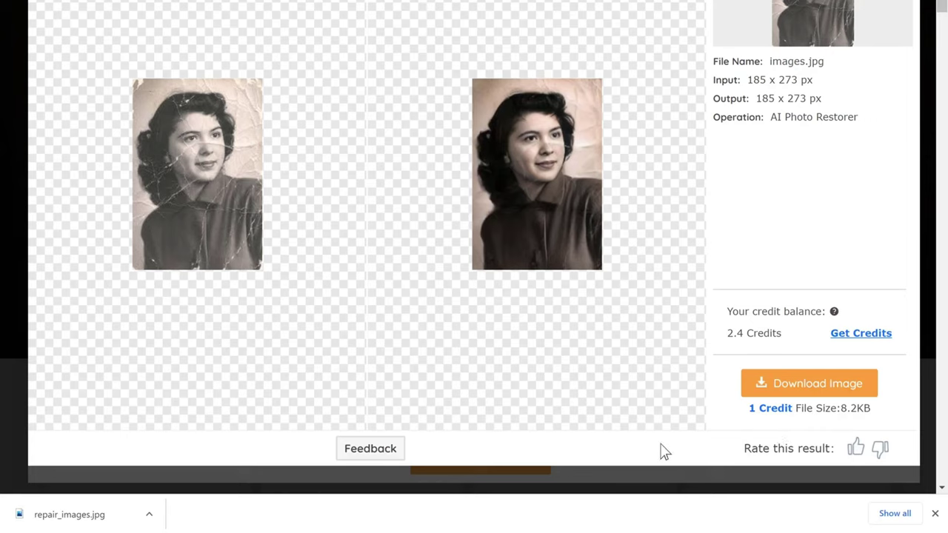
pyautogui.click(68, 514)
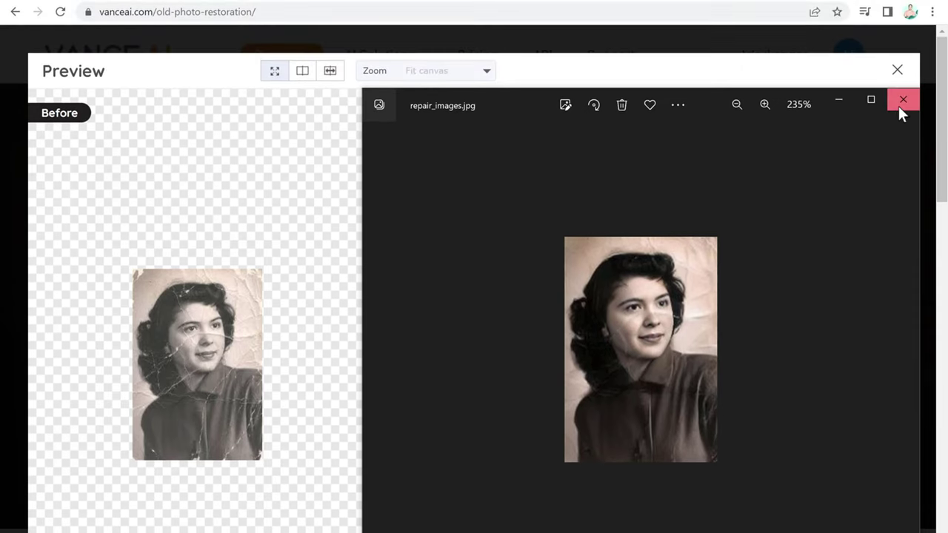
# Close the image viewer and comparison preview to return to the restoration page.
pyautogui.click(898, 29)
pyautogui.click(897, 71)
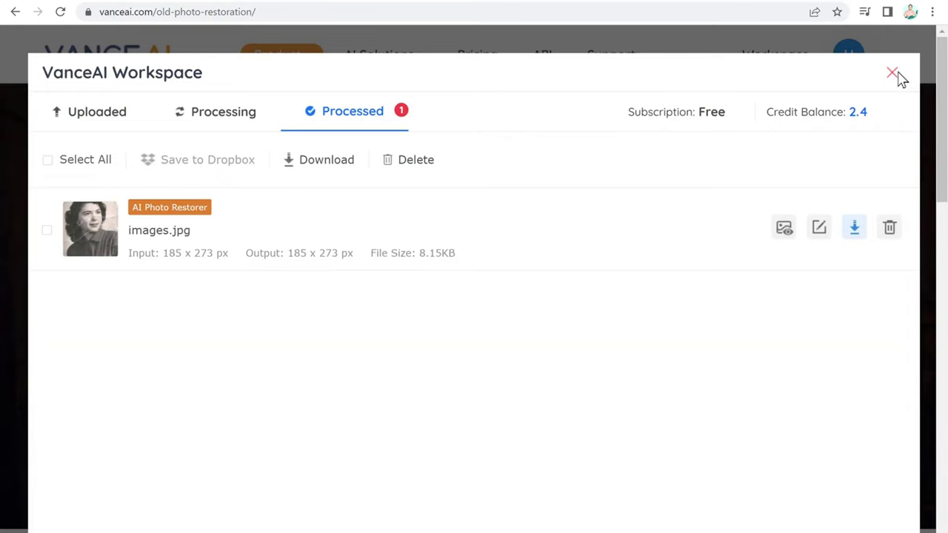
pyautogui.click(892, 73)
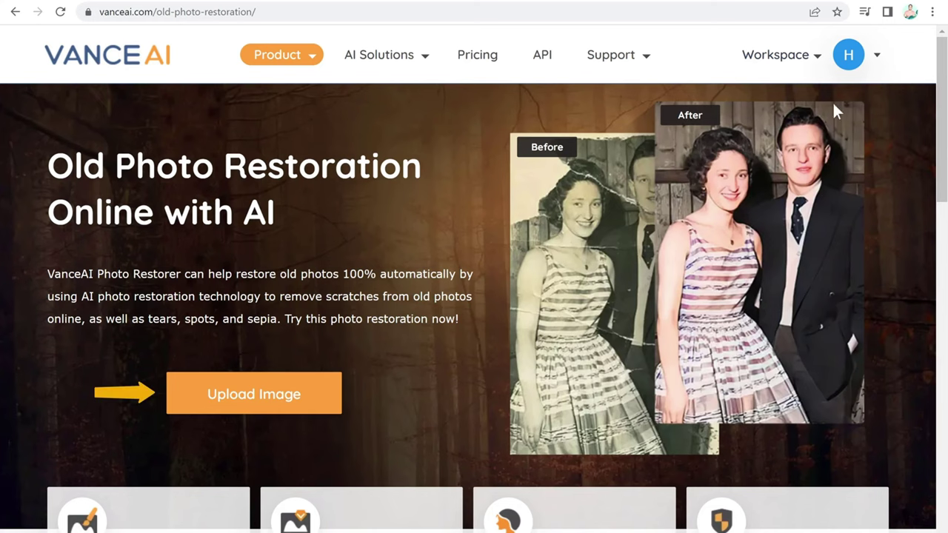
# Upload repair_images, restore it a second time, and preview the before-and-after result.
pyautogui.click(254, 393)
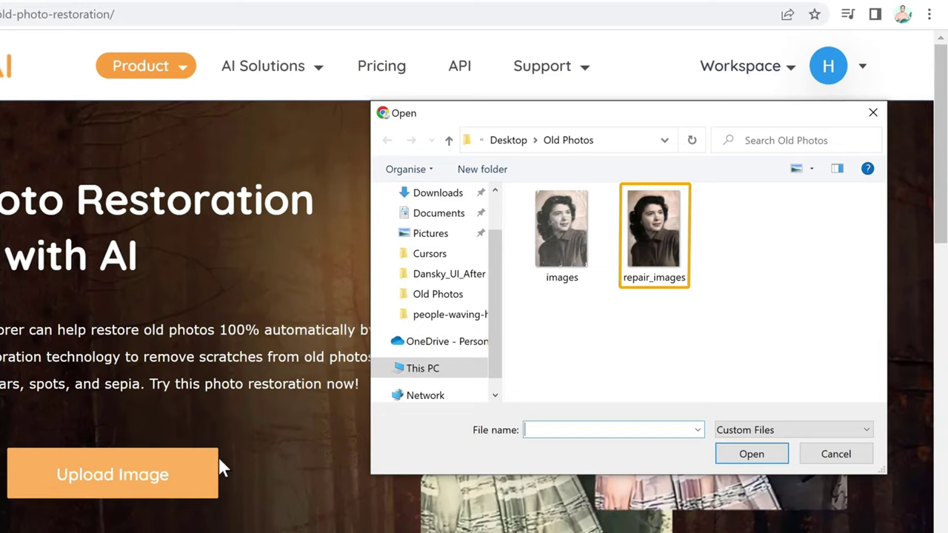
pyautogui.click(653, 247)
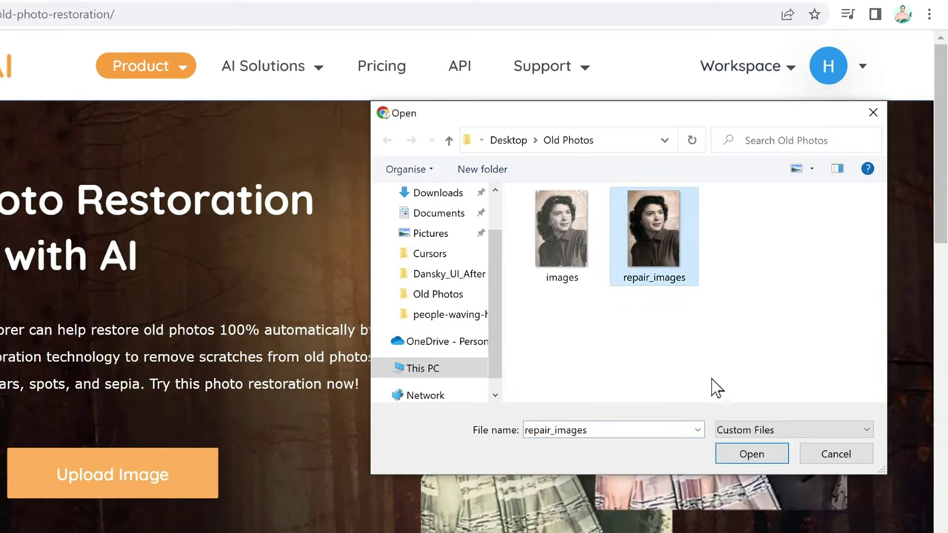
pyautogui.click(750, 454)
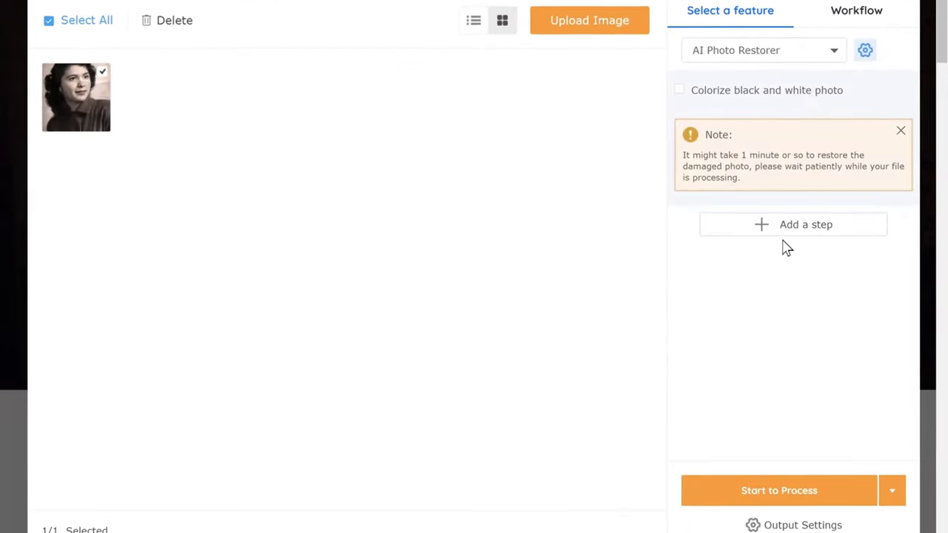
pyautogui.click(799, 499)
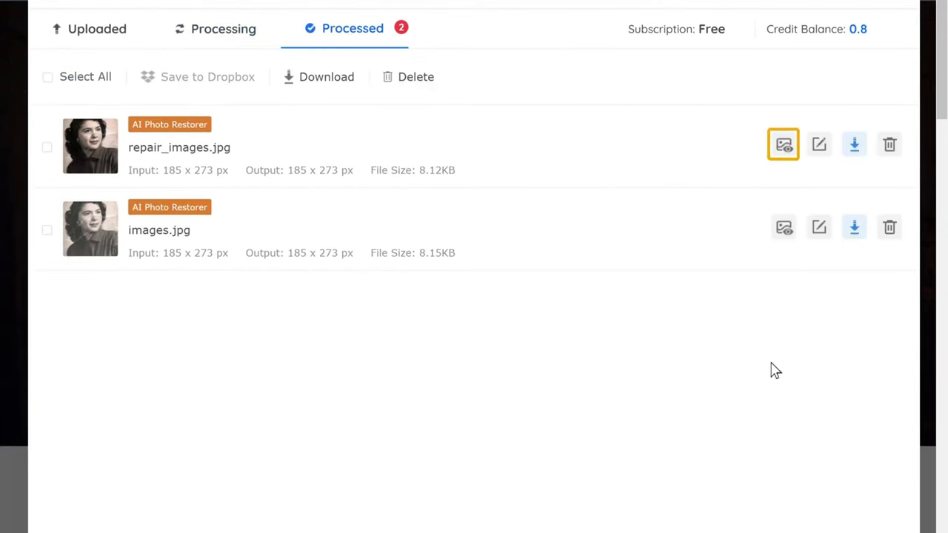
pyautogui.click(784, 152)
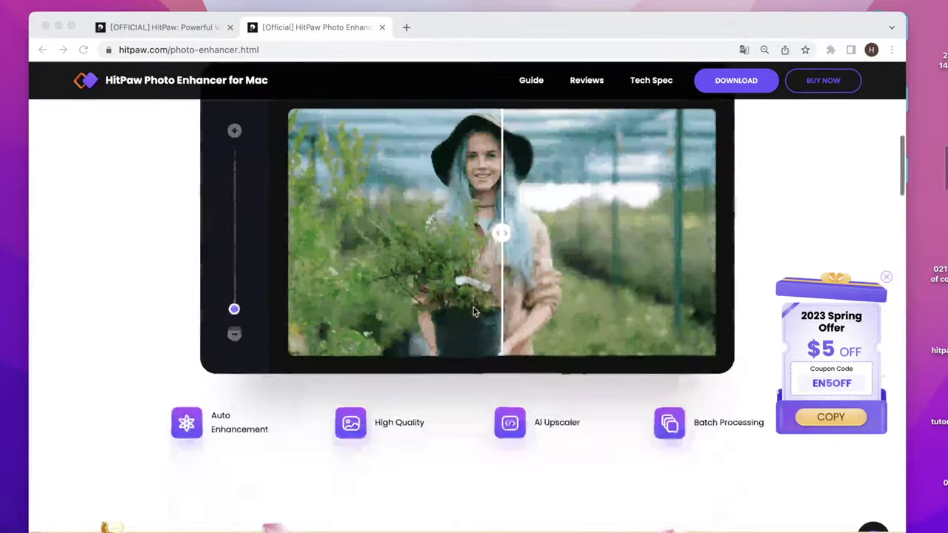
pyautogui.scroll(-5, 474, 311)
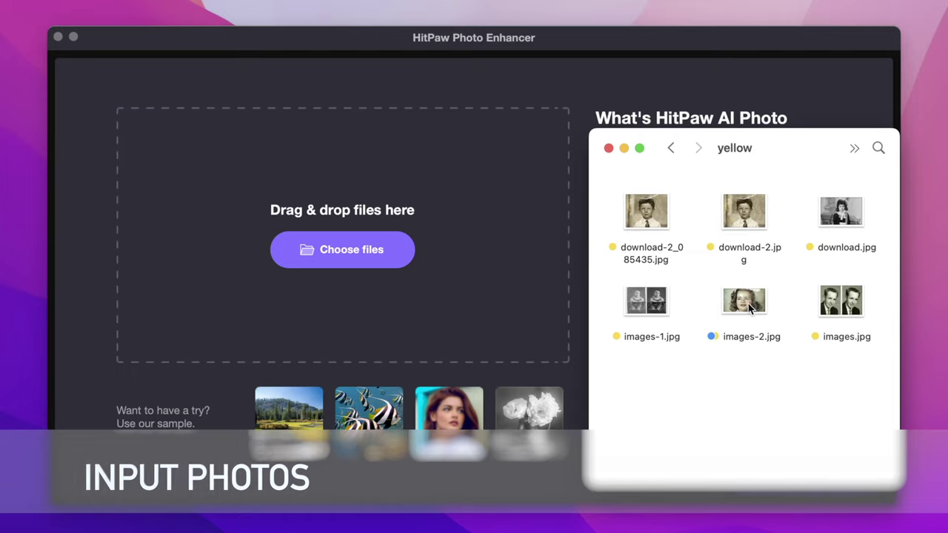
# Load images-2.jpg, keep the Face model at 400% resolution, and generate the preview.
pyautogui.moveTo(750, 308); pyautogui.dragTo(470, 273)
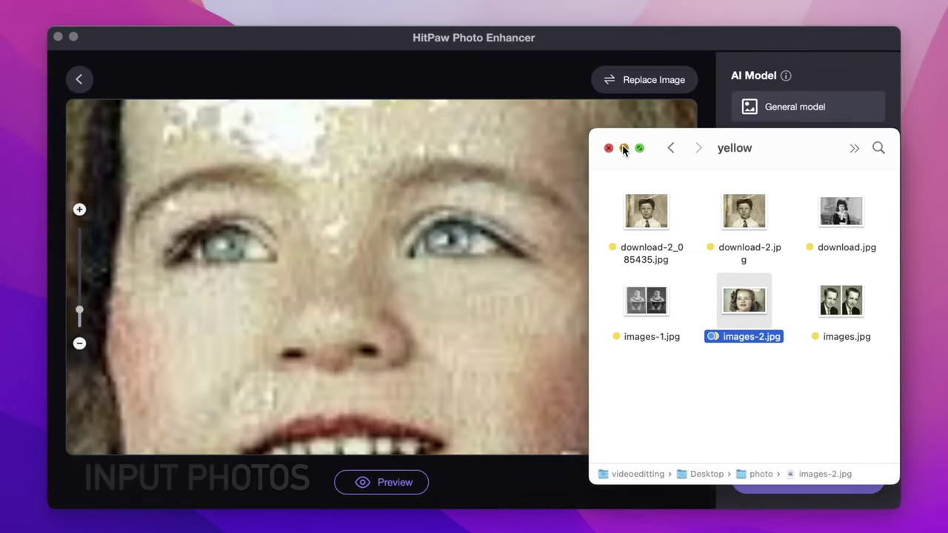
pyautogui.click(624, 149)
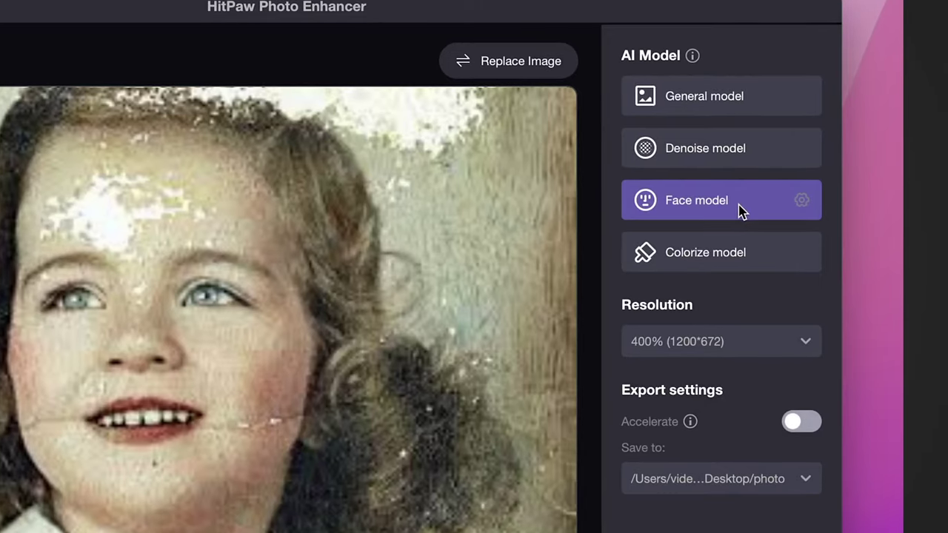
pyautogui.moveTo(732, 210)
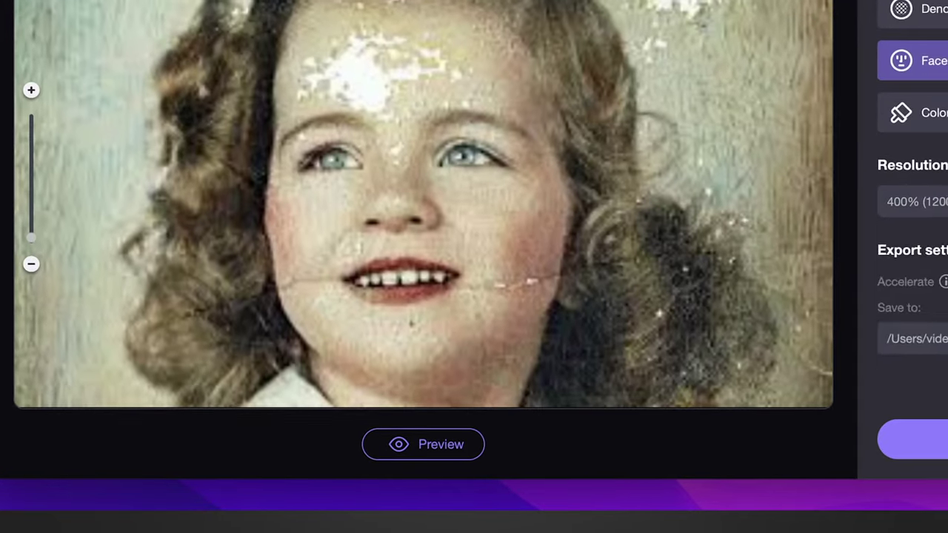
pyautogui.click(822, 294)
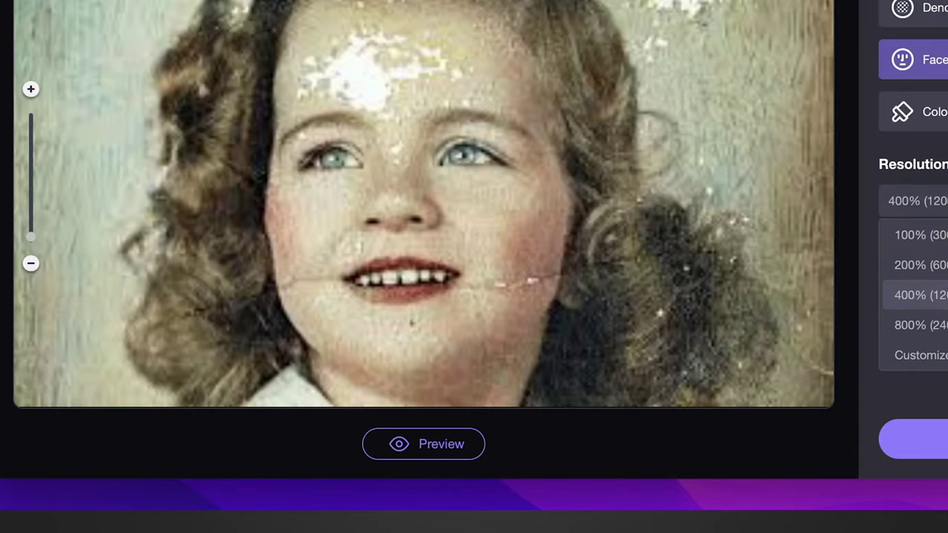
pyautogui.press('Escape')
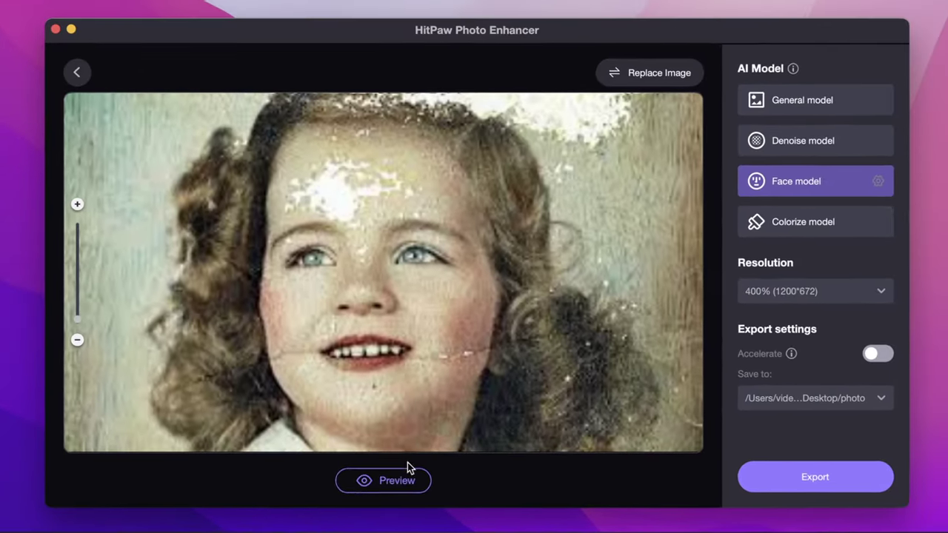
pyautogui.click(424, 444)
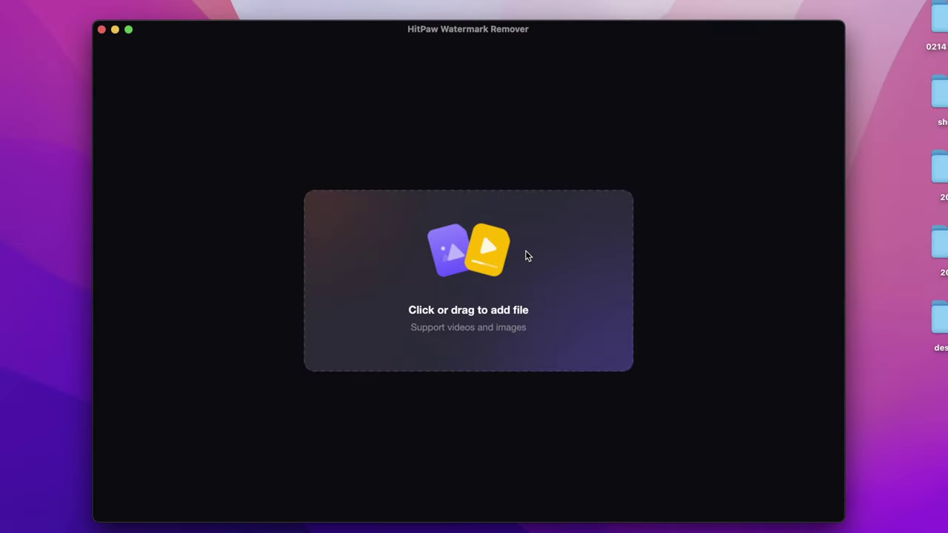
# Load images-2_024718.jpg into HitPaw Watermark Remover.
pyautogui.click(526, 255)
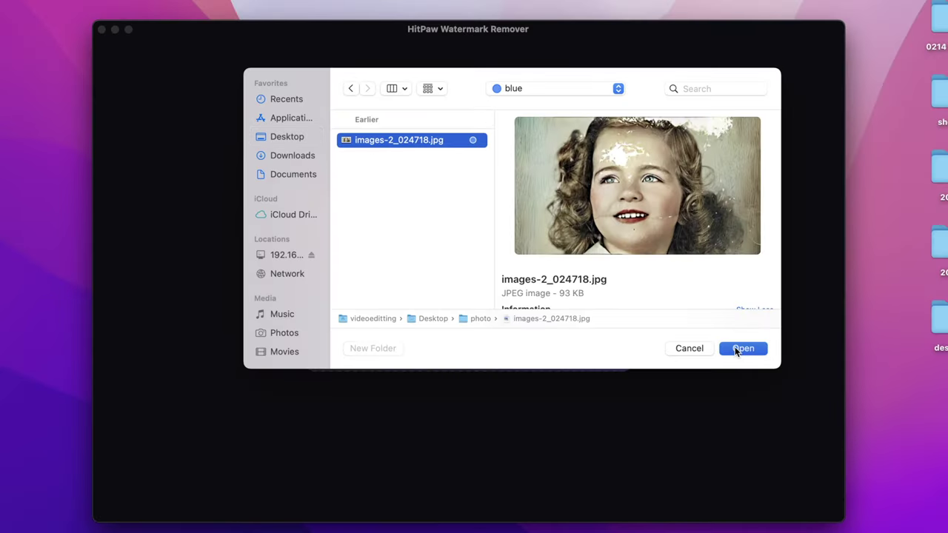
pyautogui.click(743, 348)
pyautogui.scroll(3, 527, 311)
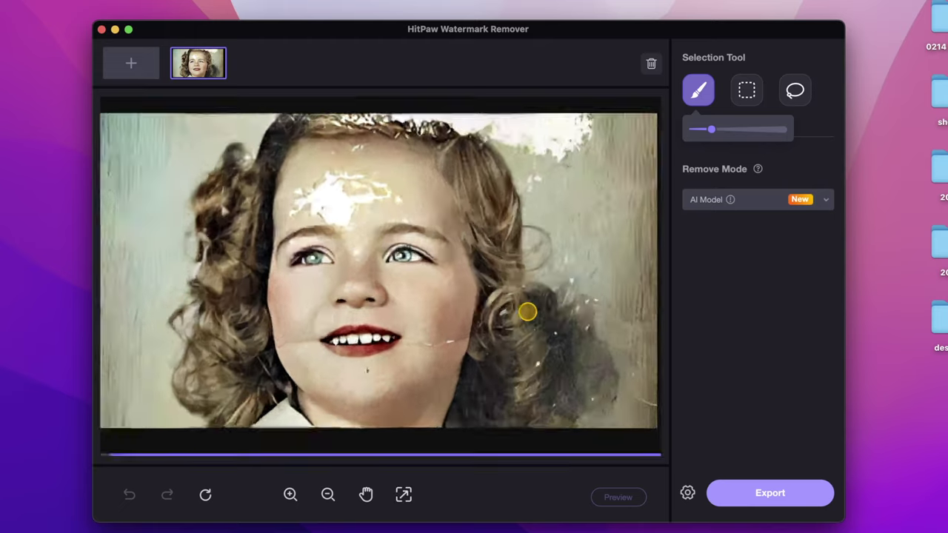
pyautogui.scroll(-4, 523, 317)
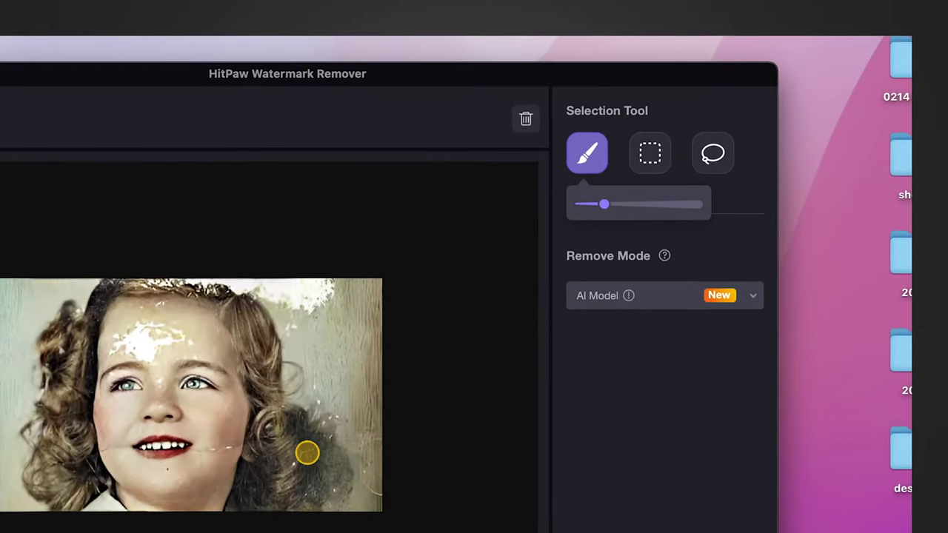
pyautogui.scroll(-1, 328, 433)
pyautogui.scroll(5, 311, 448)
pyautogui.scroll(3, 295, 448)
pyautogui.hscroll(-3, 295, 447)
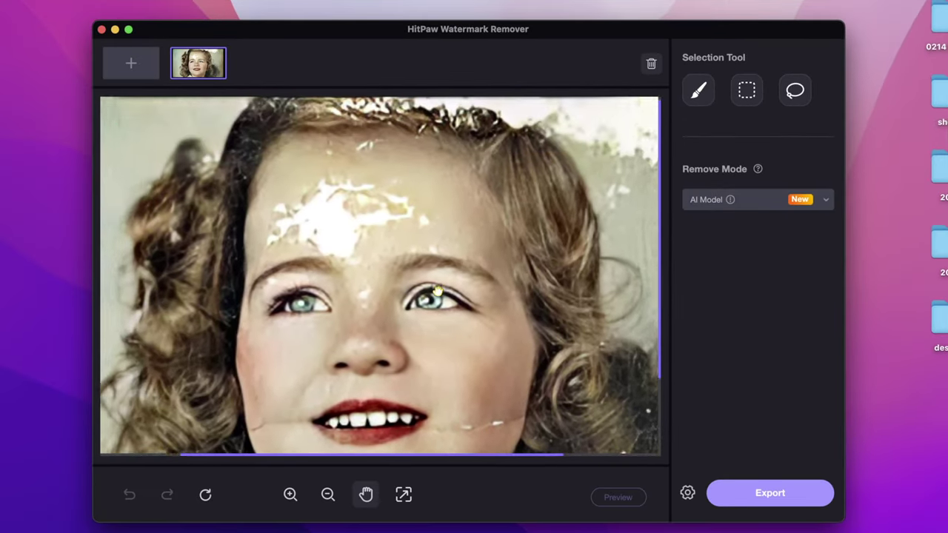
pyautogui.hscroll(-3, 439, 292)
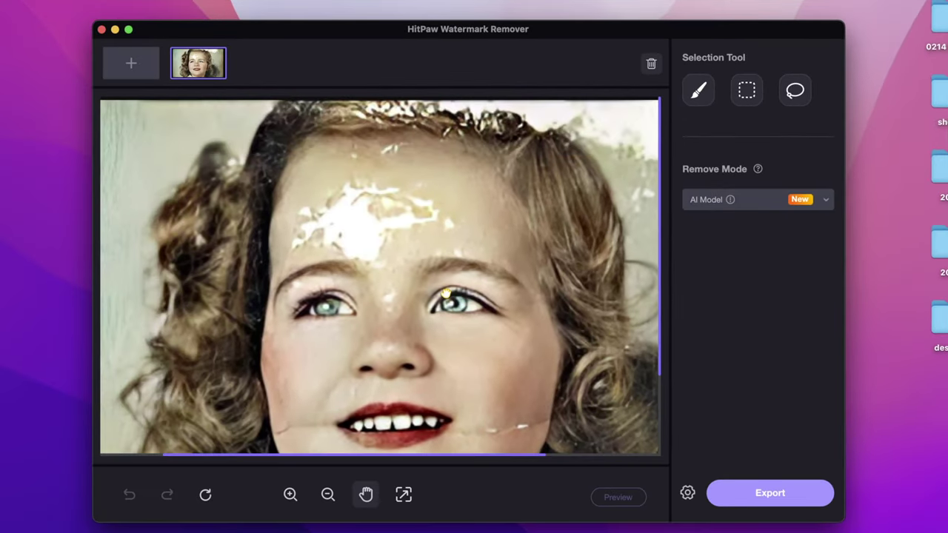
# Brush over the white damaged patch on the girl's forehead to mark it for removal.
pyautogui.click(705, 92)
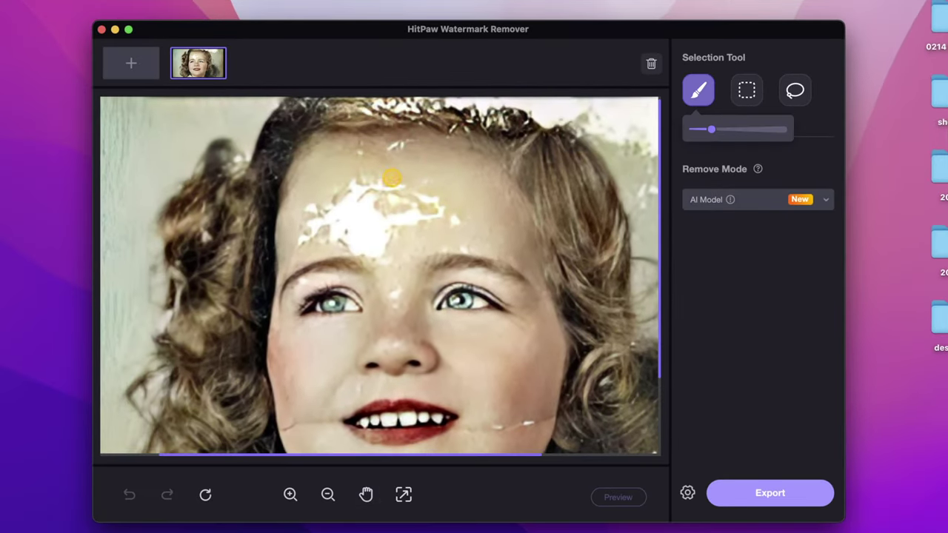
pyautogui.click(395, 149)
pyautogui.moveTo(334, 194); pyautogui.dragTo(434, 199)
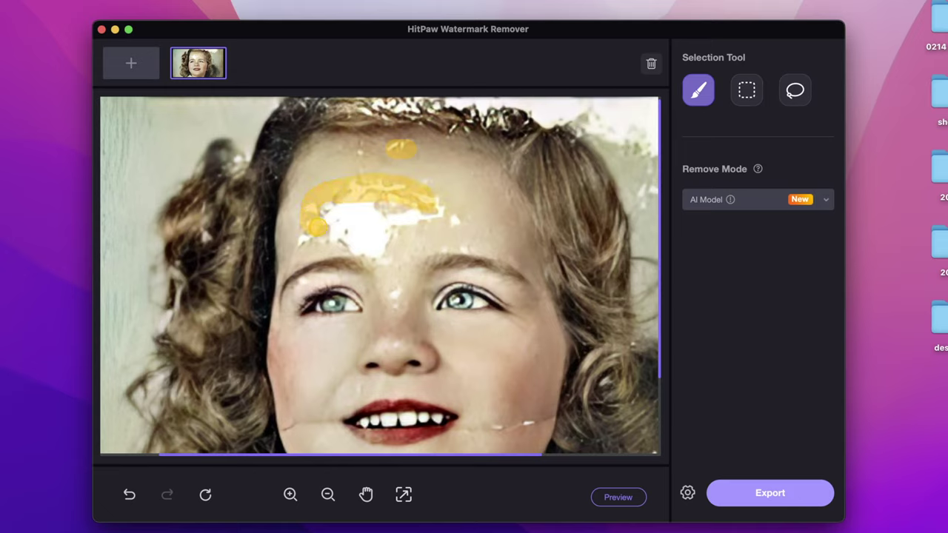
pyautogui.moveTo(316, 228); pyautogui.dragTo(365, 220)
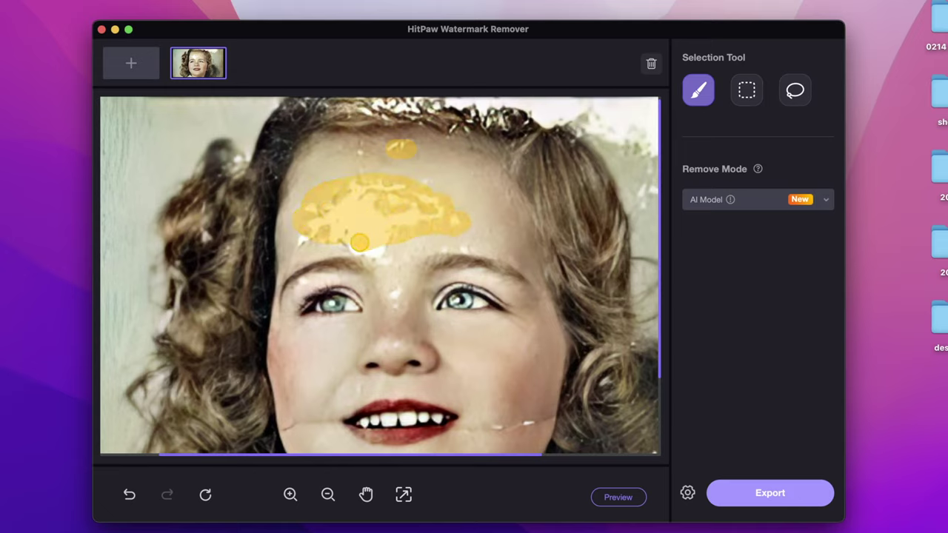
pyautogui.click(824, 200)
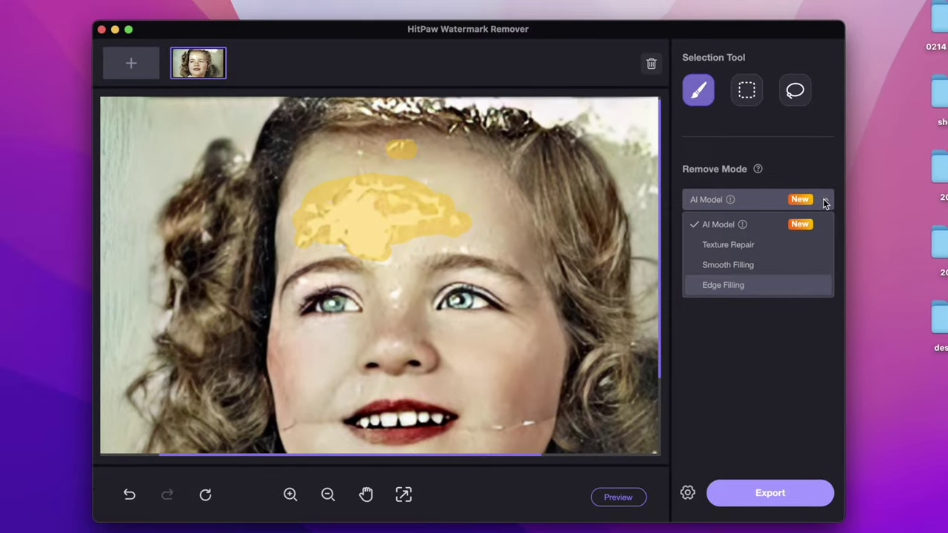
# Keep AI Model removal mode, repaint the forehead mask, and preview the damage erased.
pyautogui.click(768, 224)
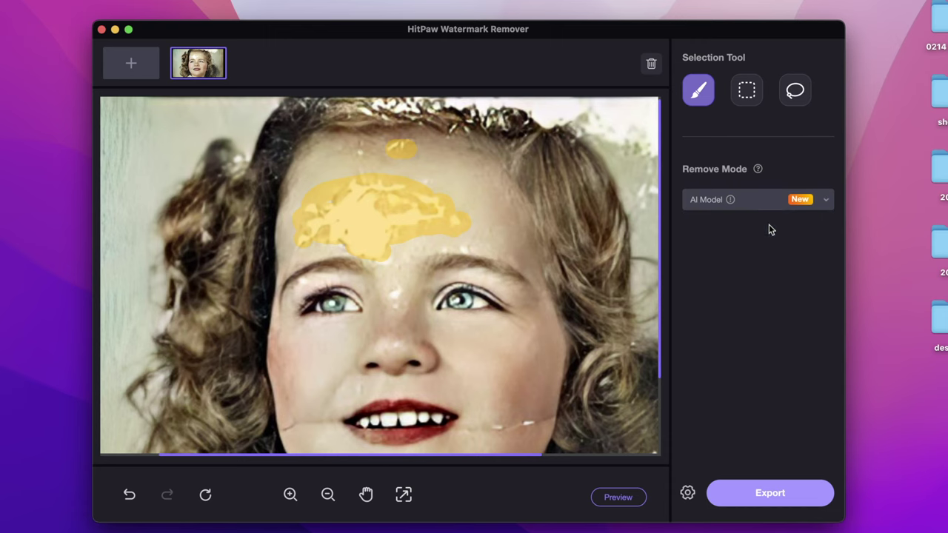
pyautogui.click(620, 496)
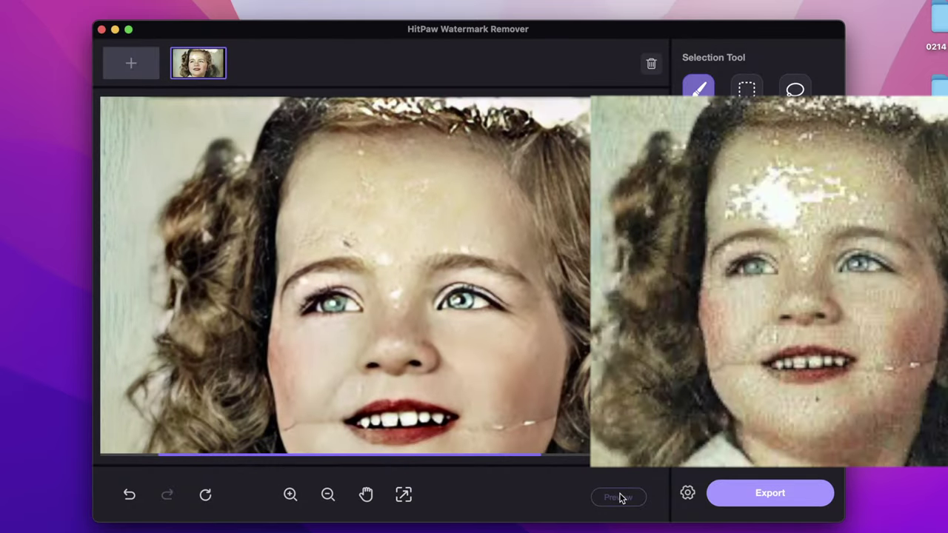
pyautogui.moveTo(326, 185)
pyautogui.mouseDown()
pyautogui.moveTo(455, 194)
pyautogui.moveTo(392, 296)
pyautogui.moveTo(350, 231)
pyautogui.mouseUp()
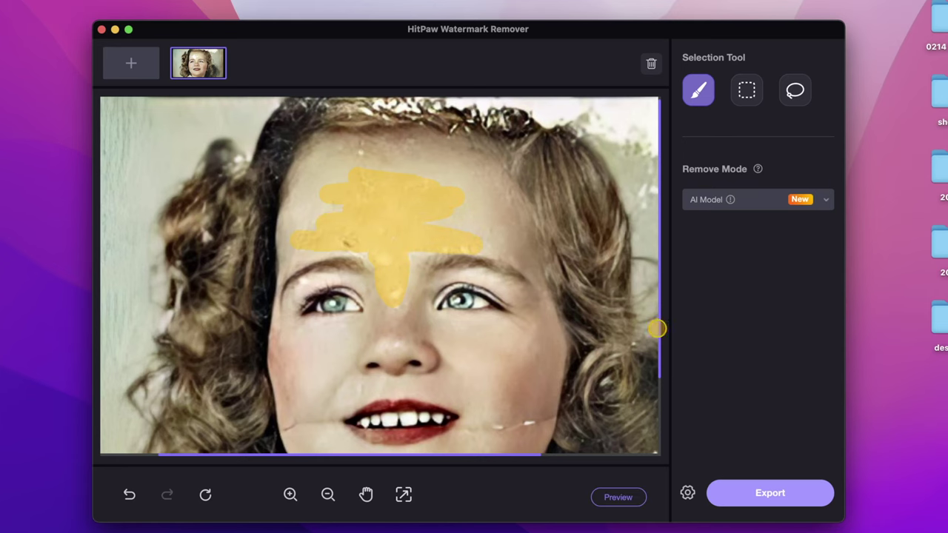
pyautogui.click(624, 501)
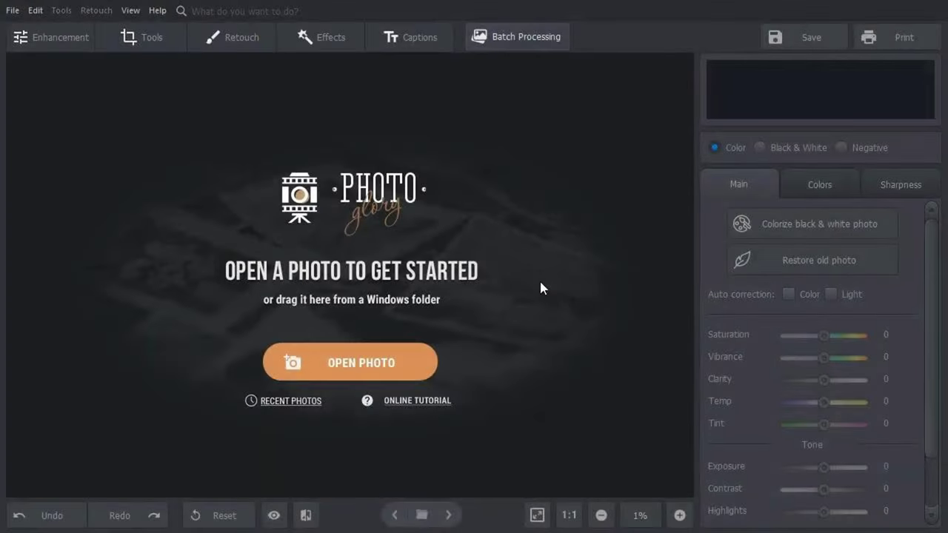
# Open photo 1, run Restore old photo, and compare the result with the original.
pyautogui.click(342, 363)
pyautogui.click(329, 119)
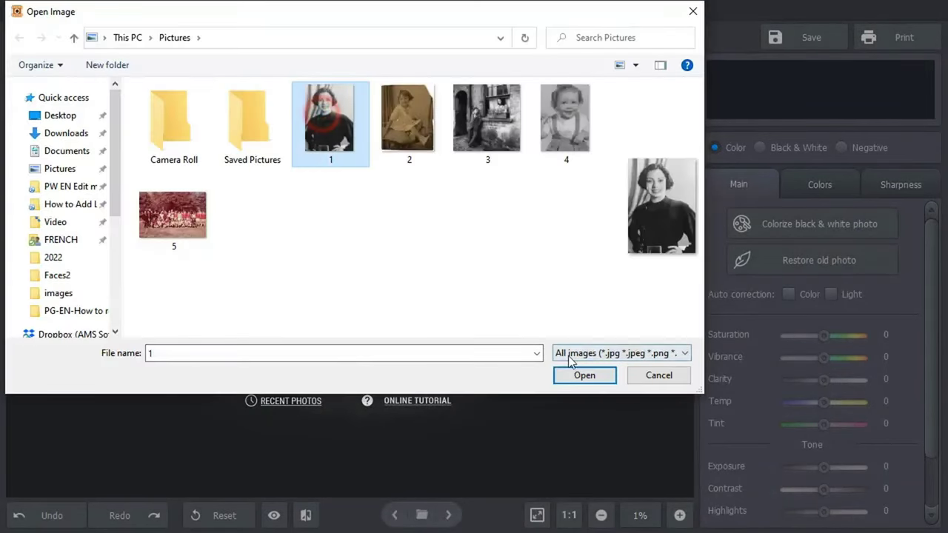
pyautogui.click(584, 375)
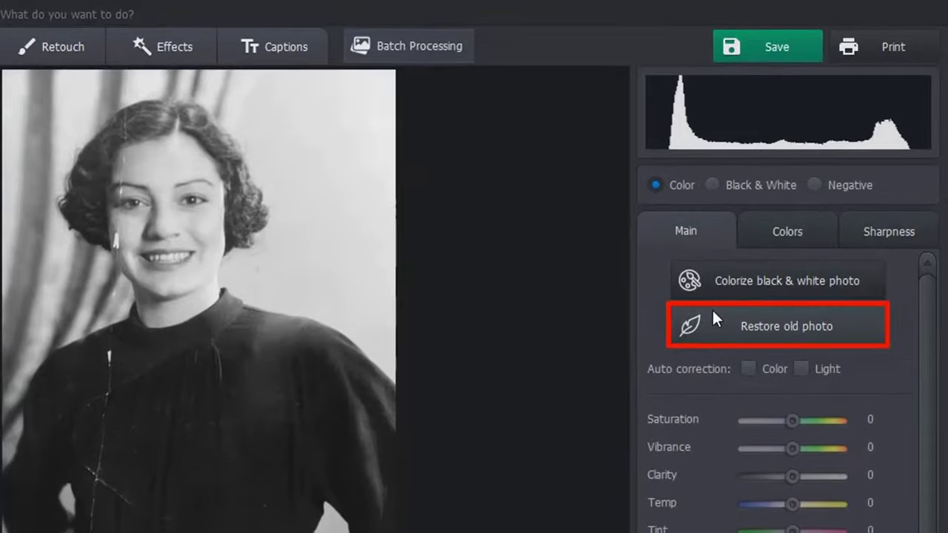
pyautogui.click(711, 308)
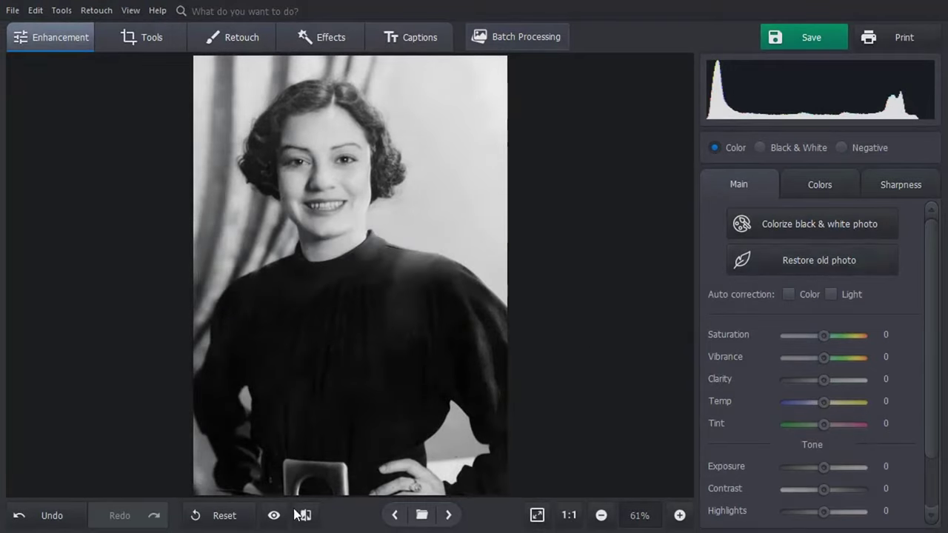
pyautogui.moveTo(272, 514); pyautogui.dragTo(274, 517)
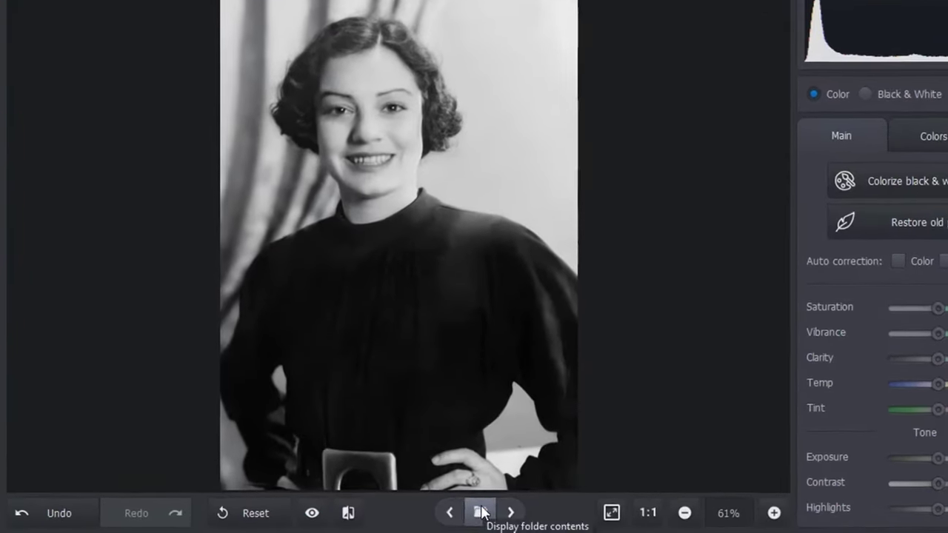
# Switch to the fifth folder photo, the sepia seated girl, and run Restore old photo.
pyautogui.click(421, 515)
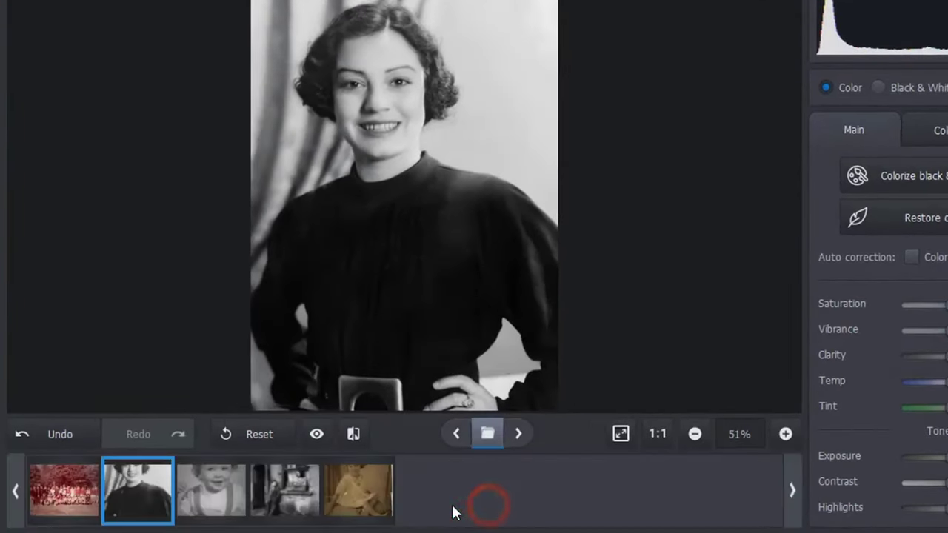
pyautogui.click(363, 502)
pyautogui.click(487, 433)
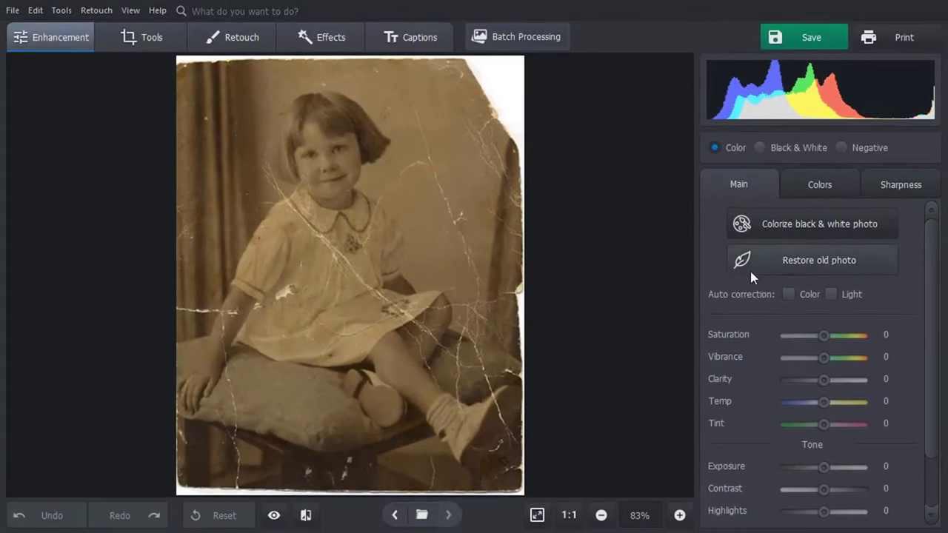
pyautogui.click(769, 256)
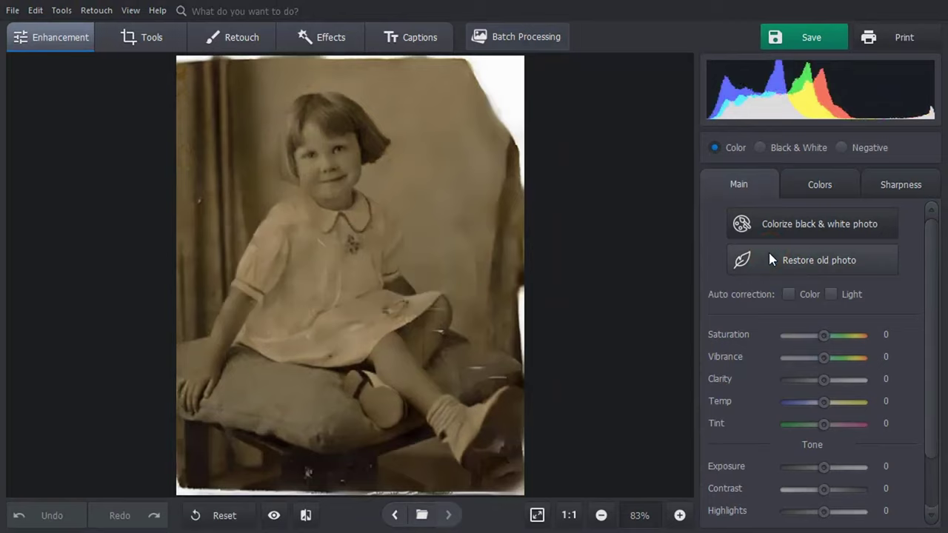
# Crop the girl's photo by pulling its top, right and bottom edges inward, then apply.
pyautogui.click(145, 36)
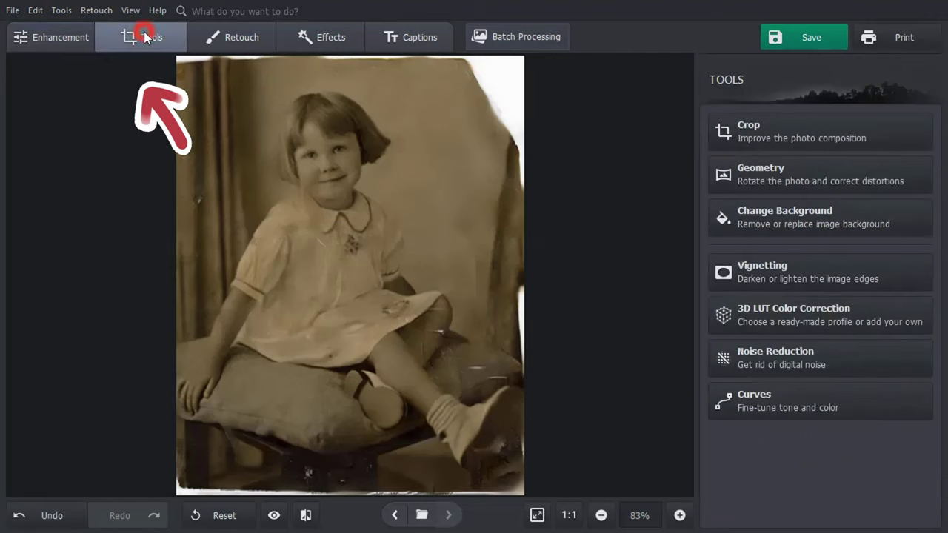
pyautogui.click(744, 128)
pyautogui.moveTo(350, 65); pyautogui.dragTo(348, 73)
pyautogui.moveTo(521, 274); pyautogui.dragTo(511, 276)
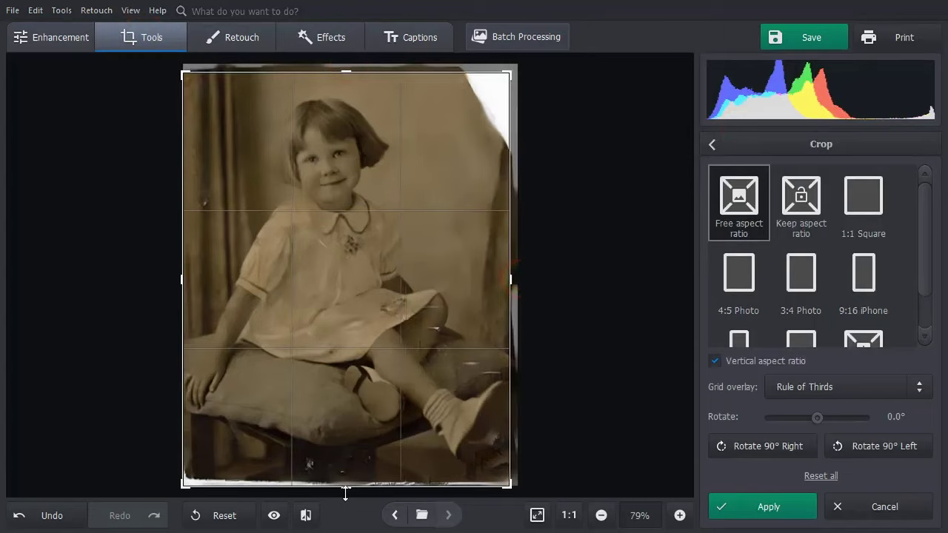
pyautogui.moveTo(345, 488); pyautogui.dragTo(345, 478)
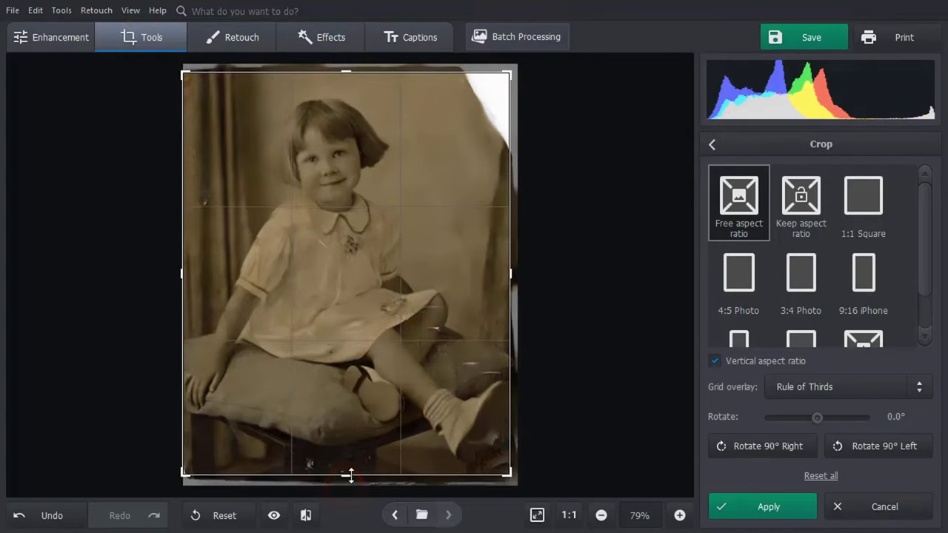
pyautogui.click(720, 504)
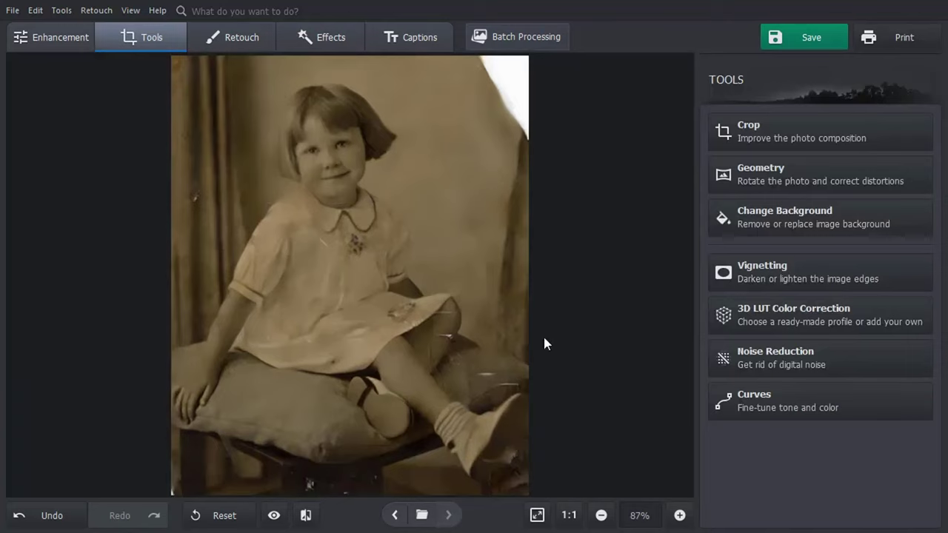
# Heal the blemish beside the girl's shoe using a size 12.4 Healing Brush.
pyautogui.click(231, 38)
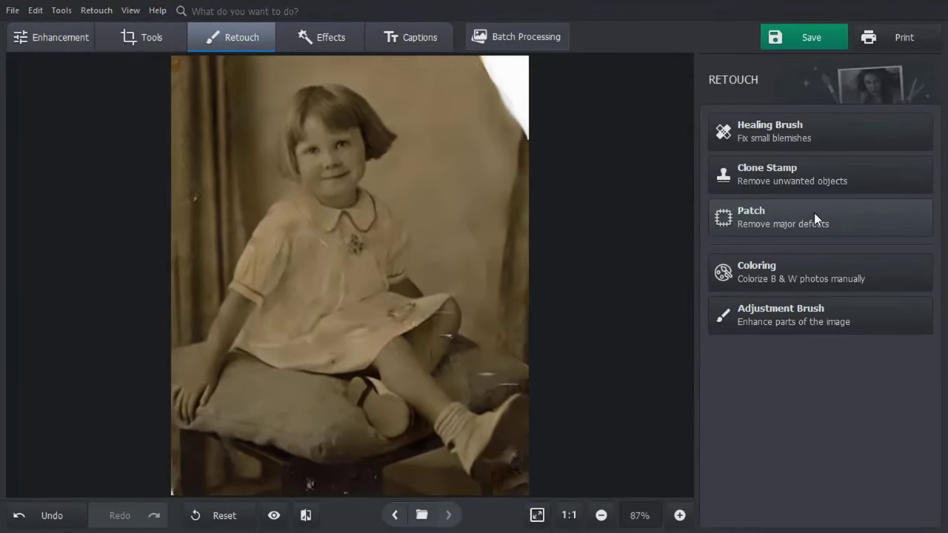
pyautogui.click(814, 123)
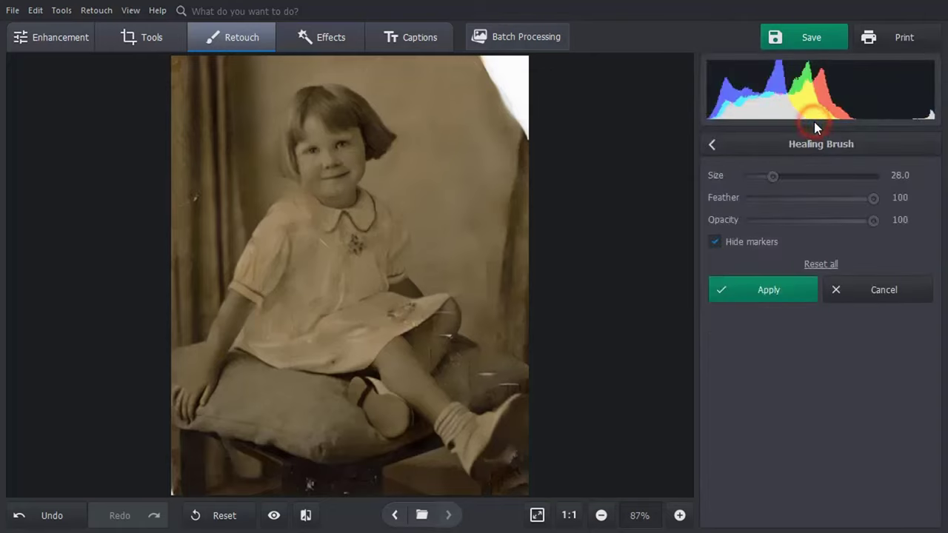
pyautogui.moveTo(773, 178); pyautogui.dragTo(765, 173)
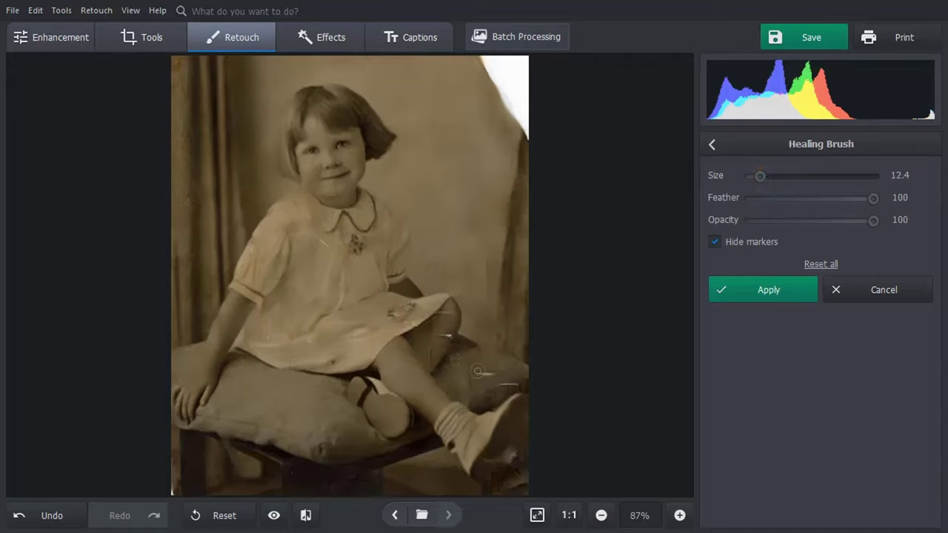
pyautogui.moveTo(493, 449)
pyautogui.mouseDown()
pyautogui.moveTo(486, 454)
pyautogui.moveTo(498, 468)
pyautogui.mouseUp()
pyautogui.click(733, 289)
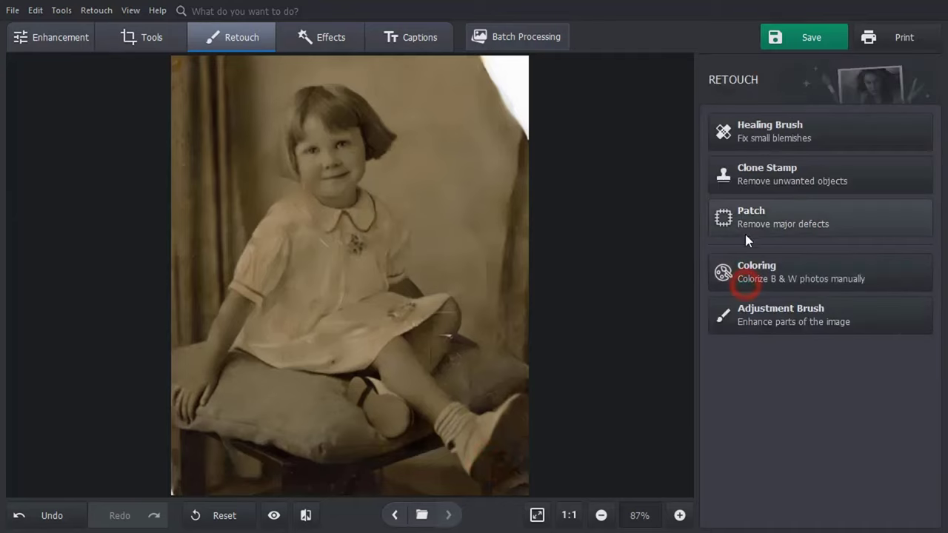
# Clone out the spot on the girl's skirt with a size 10.5 Clone Stamp.
pyautogui.click(750, 170)
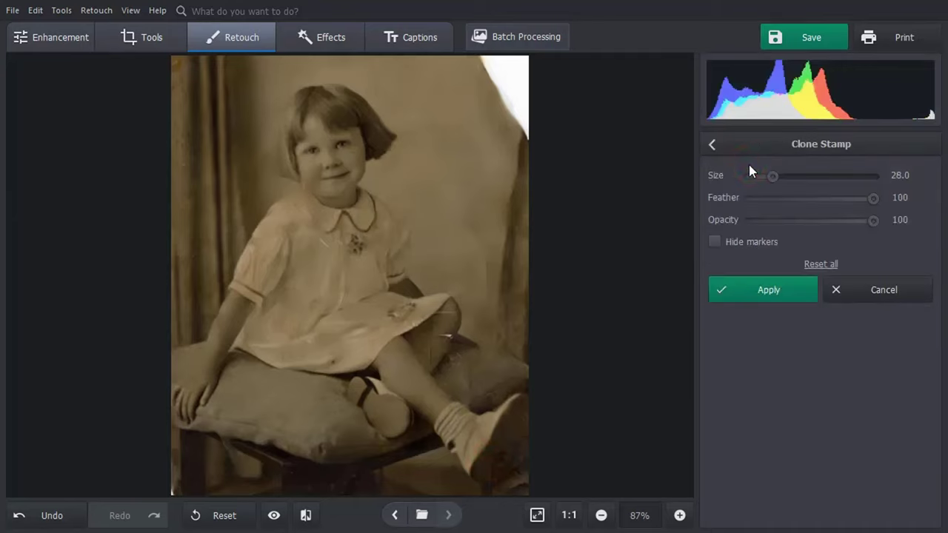
pyautogui.moveTo(771, 179); pyautogui.dragTo(758, 178)
pyautogui.moveTo(440, 334); pyautogui.dragTo(449, 332)
# Fill the torn top-right corner with backdrop using a size 50.1 clone brush, then apply.
pyautogui.moveTo(758, 178); pyautogui.dragTo(790, 176)
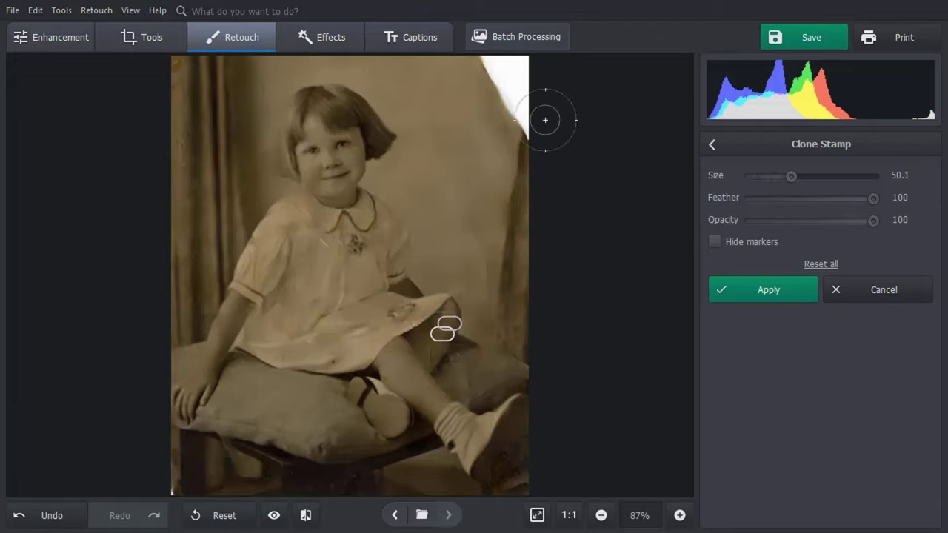
pyautogui.moveTo(501, 71)
pyautogui.mouseDown()
pyautogui.moveTo(514, 99)
pyautogui.moveTo(527, 96)
pyautogui.mouseUp()
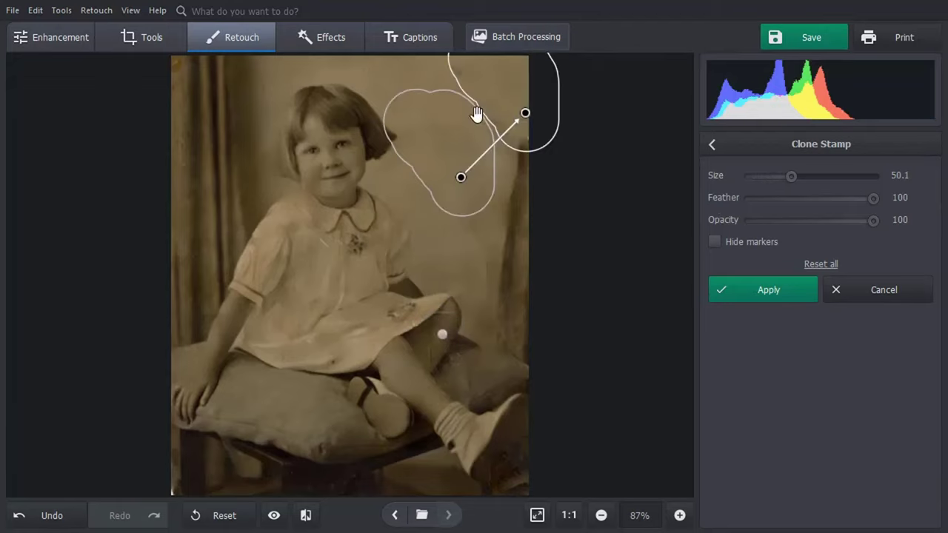
pyautogui.moveTo(478, 116); pyautogui.dragTo(452, 86)
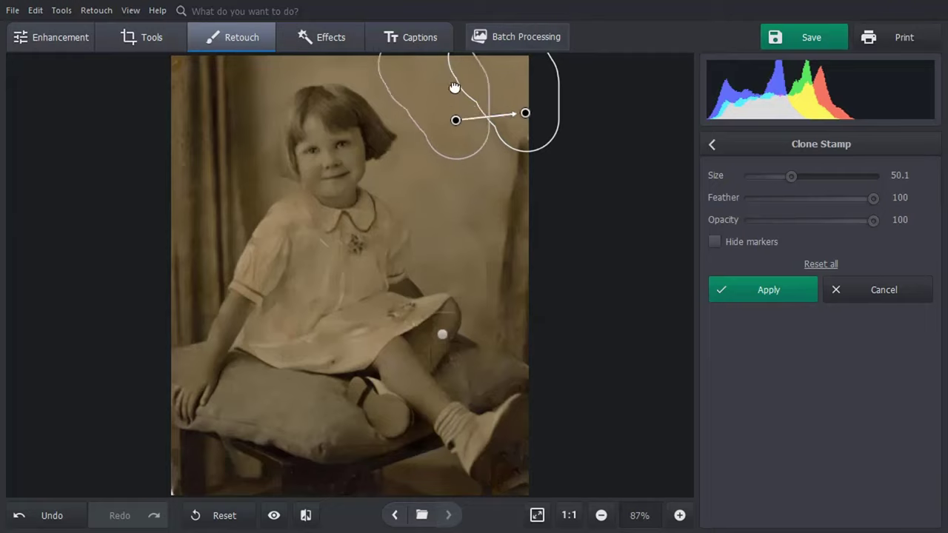
pyautogui.click(569, 274)
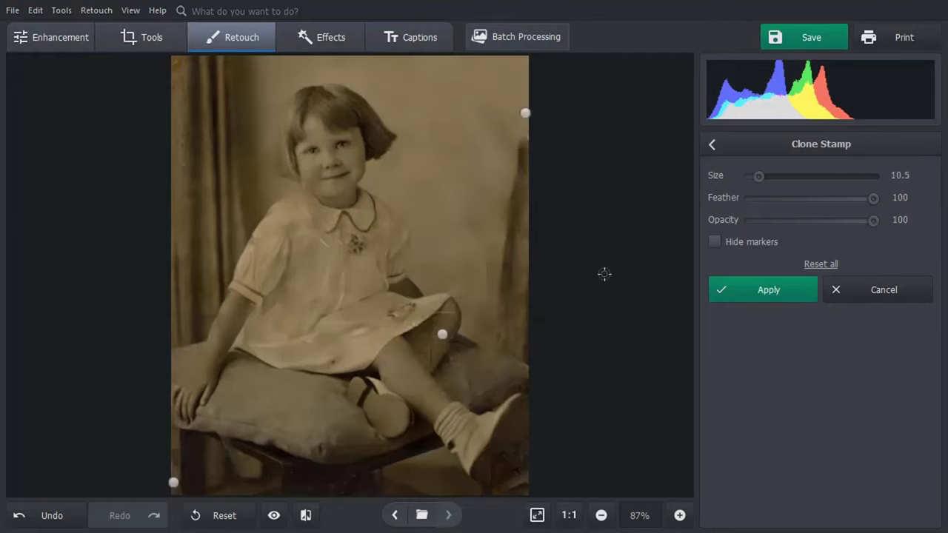
pyautogui.click(749, 284)
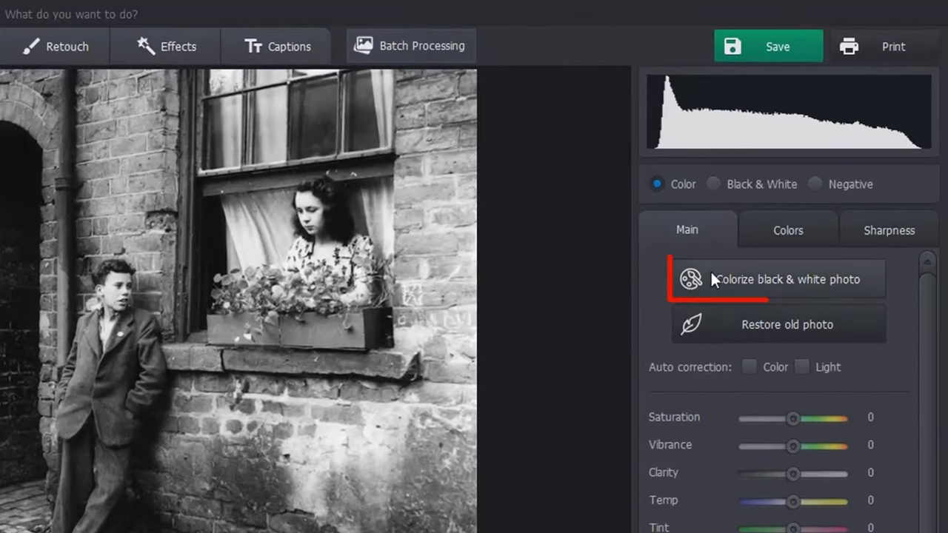
# Auto-colorize the black-and-white street photo and dismiss the manual-coloring prompt.
pyautogui.click(752, 232)
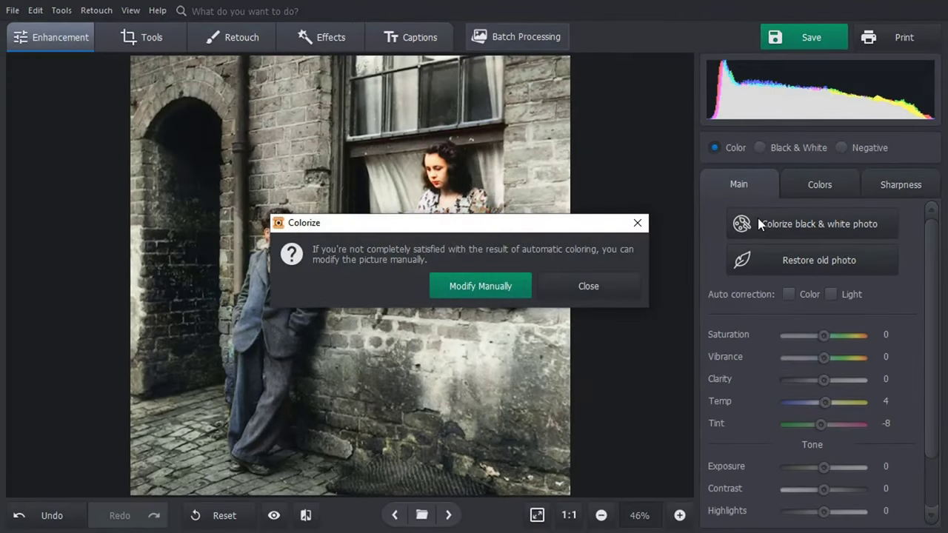
pyautogui.moveTo(567, 219); pyautogui.dragTo(619, 368)
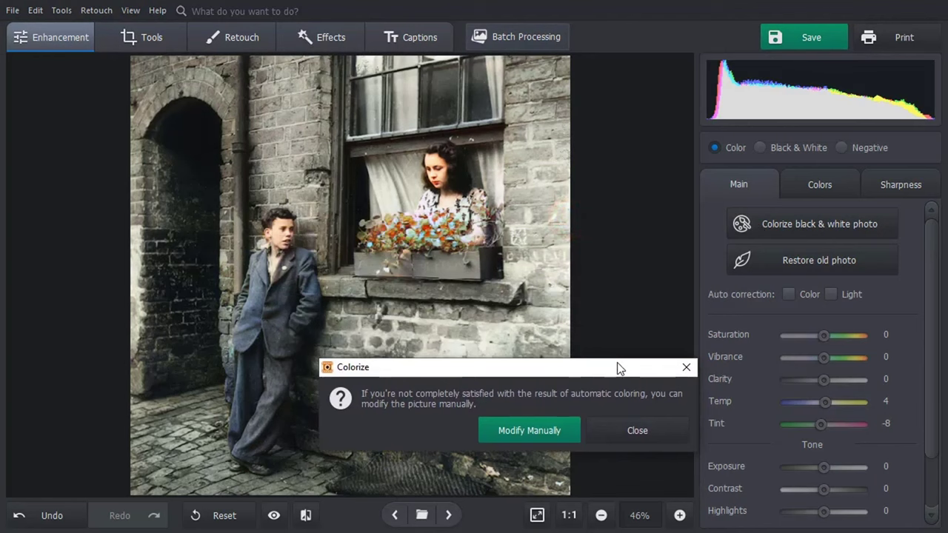
pyautogui.click(642, 432)
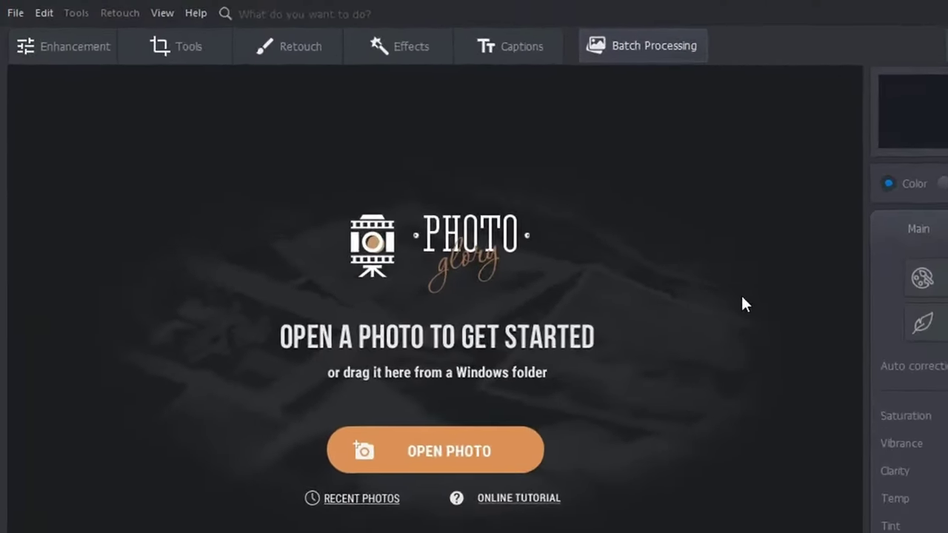
# Batch-colorize images 1–7 from Pictures, outputting them to the Batch Coloring folder.
pyautogui.click(700, 49)
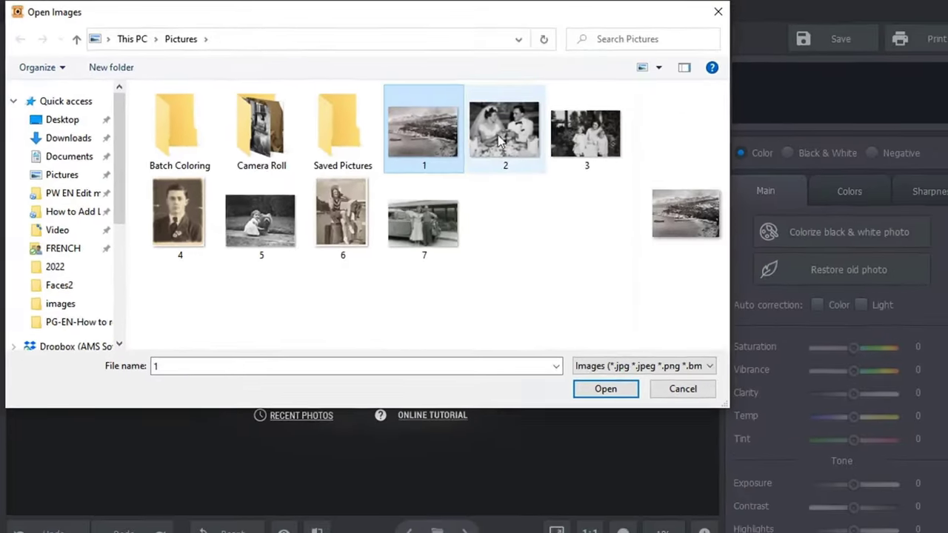
pyautogui.keyDown('ctrl'); pyautogui.click(503, 133); pyautogui.keyUp('ctrl')
pyautogui.keyDown('ctrl'); pyautogui.click(585, 133); pyautogui.keyUp('ctrl')
pyautogui.keyDown('ctrl'); pyautogui.click(178, 211); pyautogui.keyUp('ctrl')
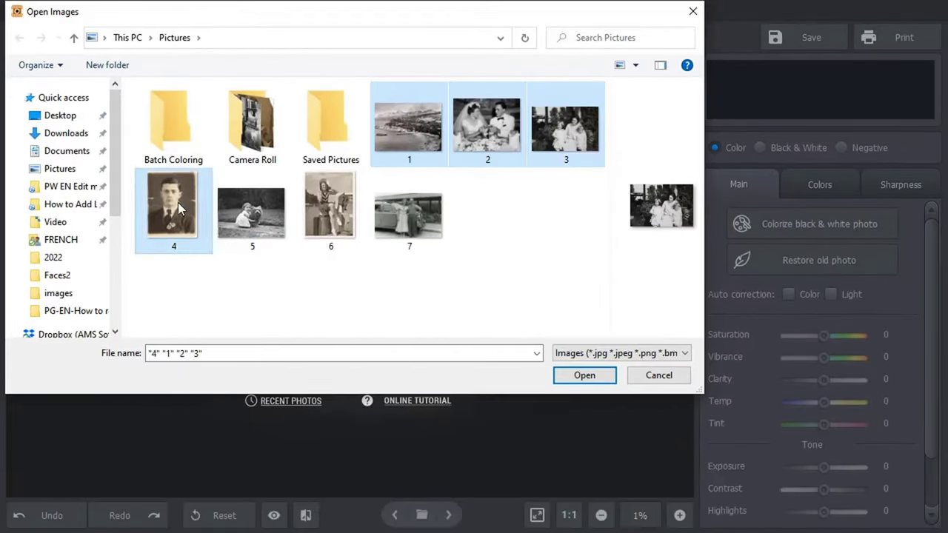
pyautogui.keyDown('ctrl'); pyautogui.click(261, 220); pyautogui.keyUp('ctrl')
pyautogui.keyDown('ctrl'); pyautogui.click(342, 212); pyautogui.keyUp('ctrl')
pyautogui.keyDown('ctrl'); pyautogui.click(423, 223); pyautogui.keyUp('ctrl')
pyautogui.click(584, 375)
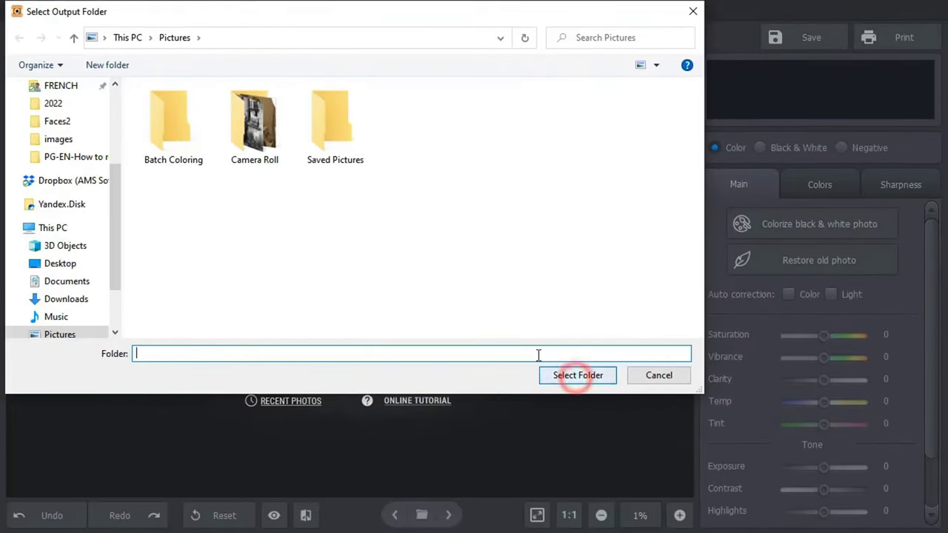
pyautogui.click(169, 127)
pyautogui.click(557, 376)
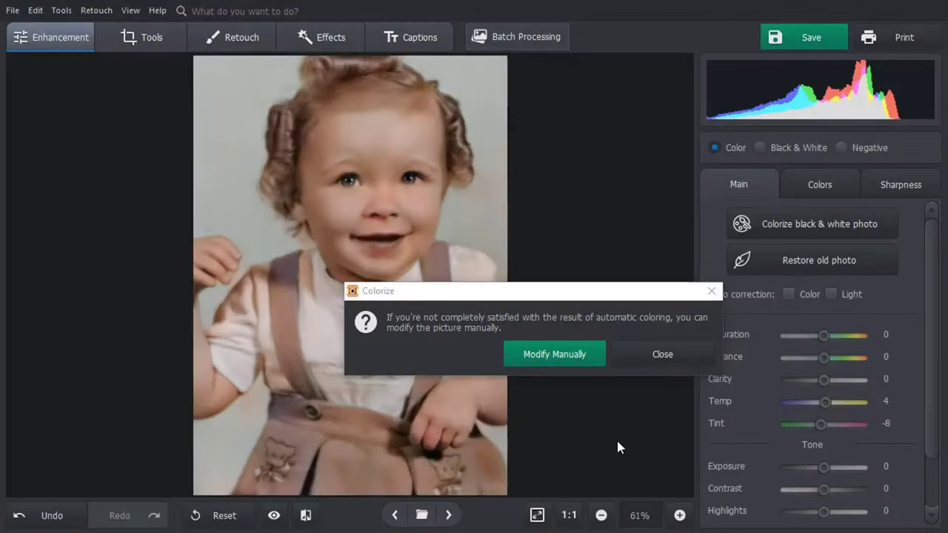
# Start manual coloring with the skirt's brown sampled, brush size 31.2 and opacity 55.
pyautogui.click(570, 351)
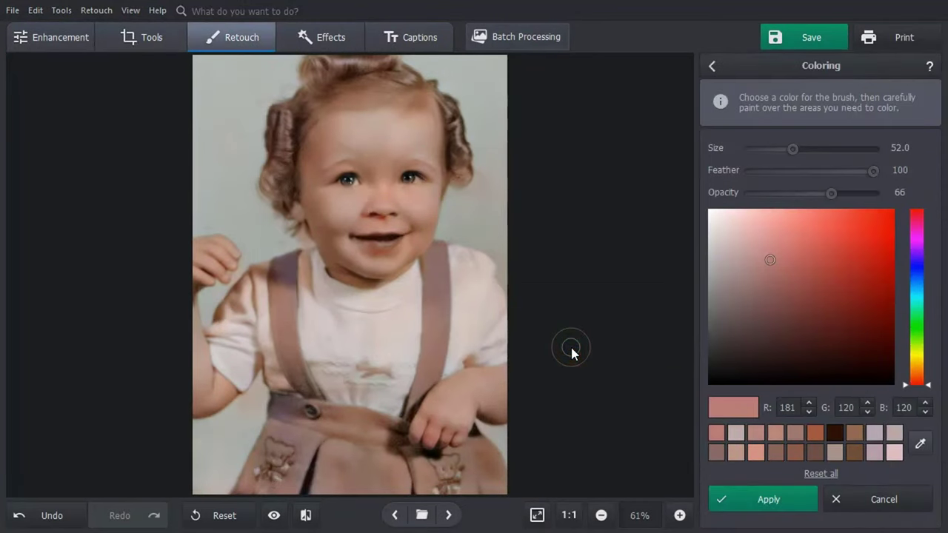
pyautogui.click(793, 451)
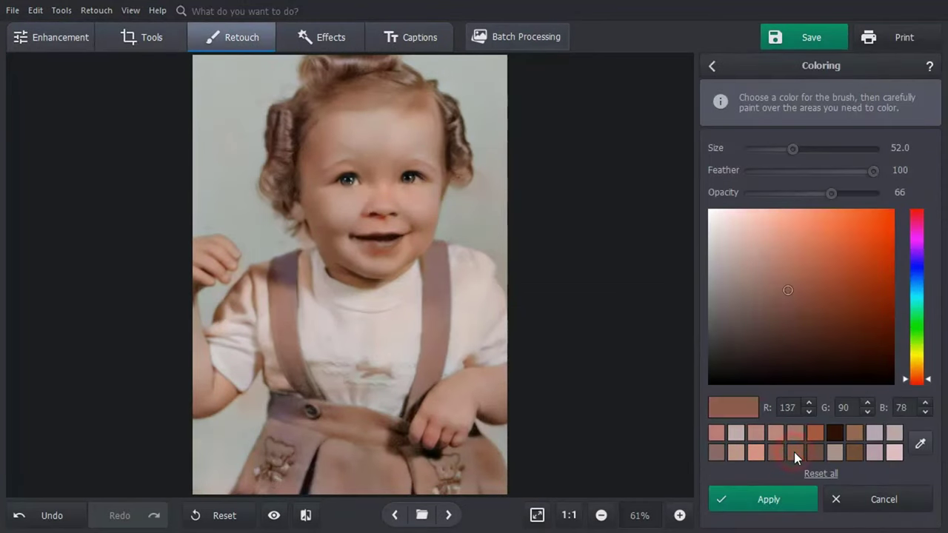
pyautogui.click(920, 443)
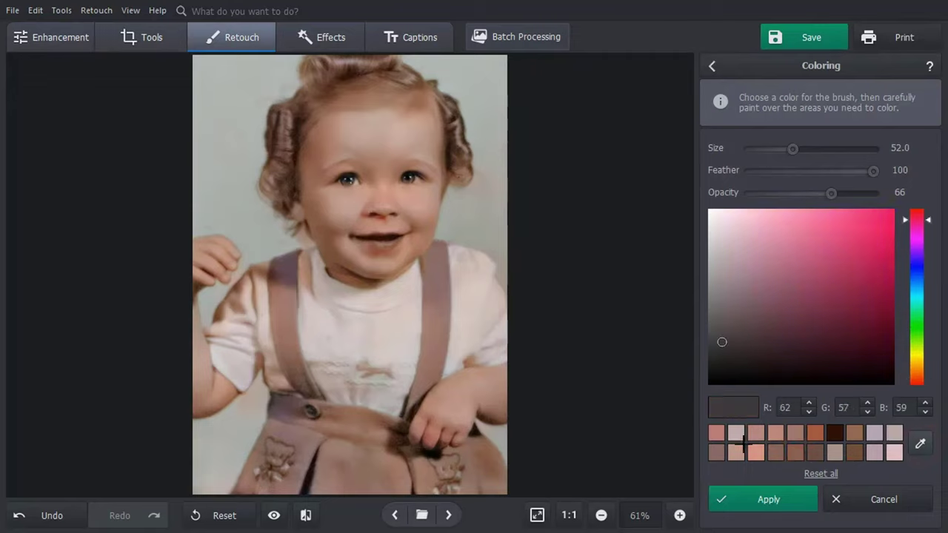
pyautogui.click(346, 420)
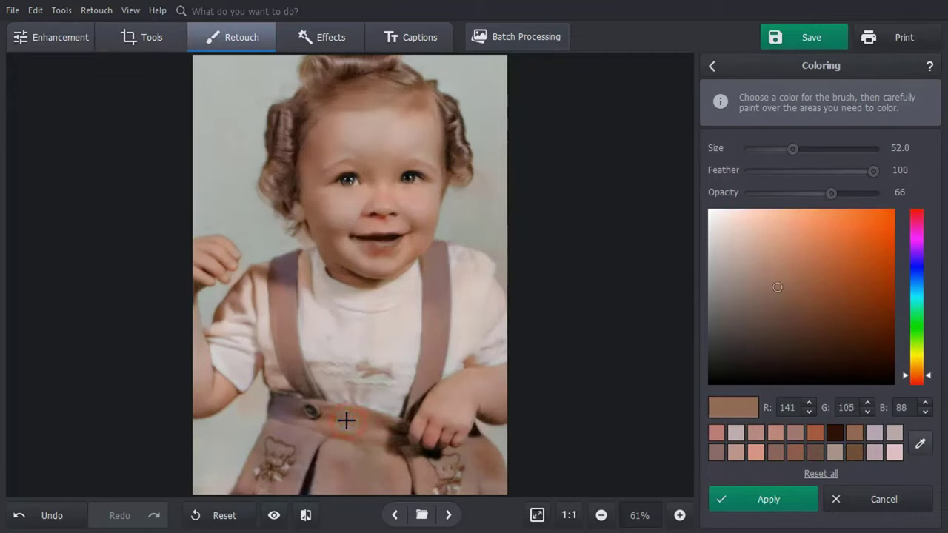
pyautogui.moveTo(791, 151); pyautogui.dragTo(776, 148)
pyautogui.moveTo(818, 194); pyautogui.dragTo(817, 193)
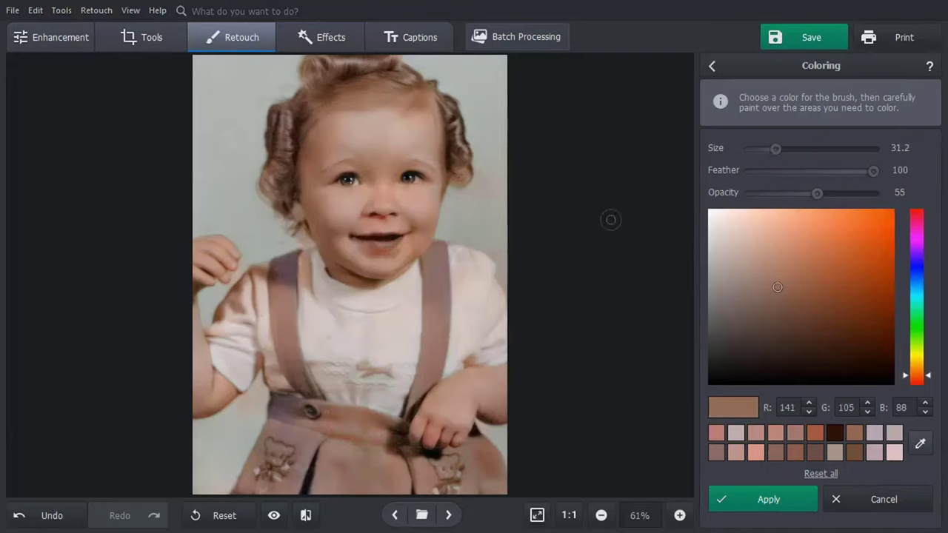
# Paint the suspender straps and skirt waistband brown, apply, and compare against the original.
pyautogui.moveTo(432, 259); pyautogui.dragTo(425, 246)
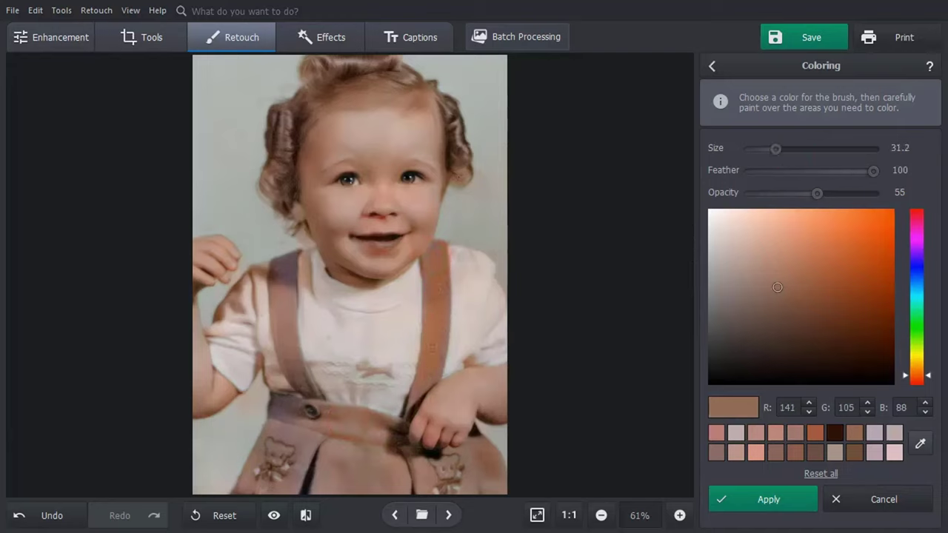
pyautogui.moveTo(278, 266); pyautogui.dragTo(272, 270)
pyautogui.moveTo(293, 408)
pyautogui.mouseDown()
pyautogui.moveTo(327, 427)
pyautogui.moveTo(278, 434)
pyautogui.mouseUp()
pyautogui.keyDown('alt'); pyautogui.click(463, 256); pyautogui.keyUp('alt')
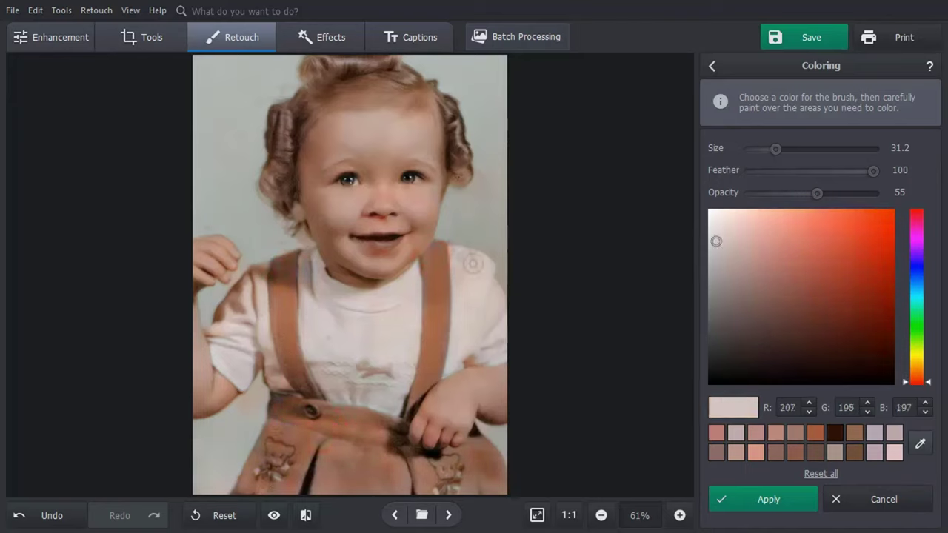
pyautogui.keyDown('alt'); pyautogui.click(259, 266); pyautogui.keyUp('alt')
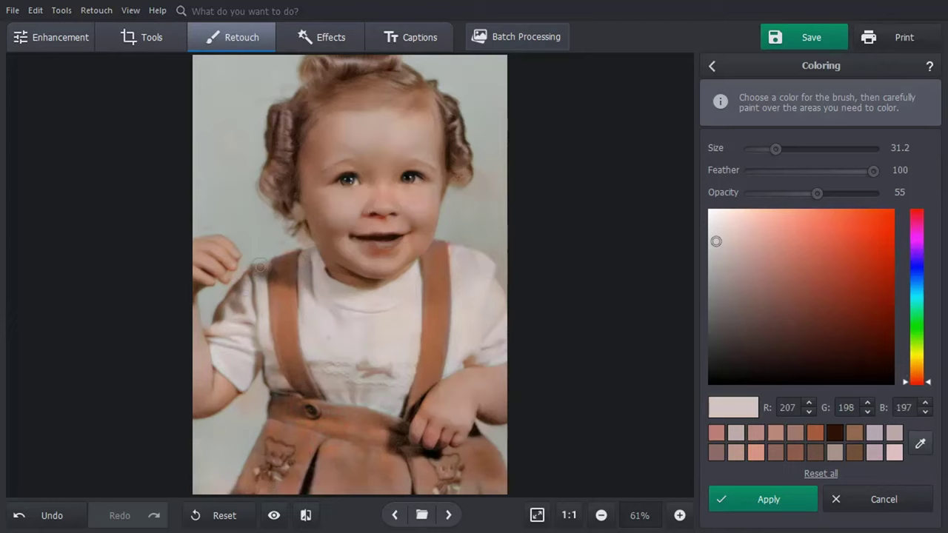
pyautogui.click(743, 495)
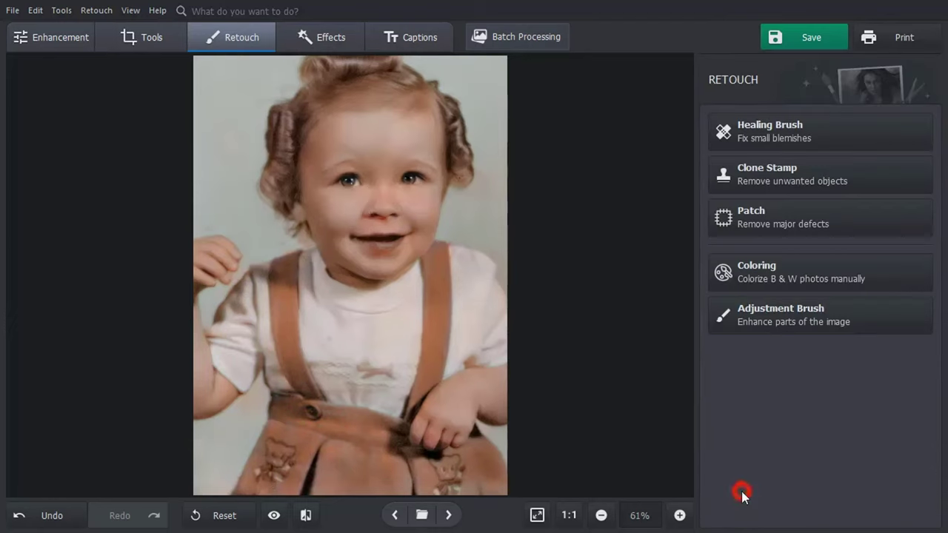
pyautogui.click(306, 514)
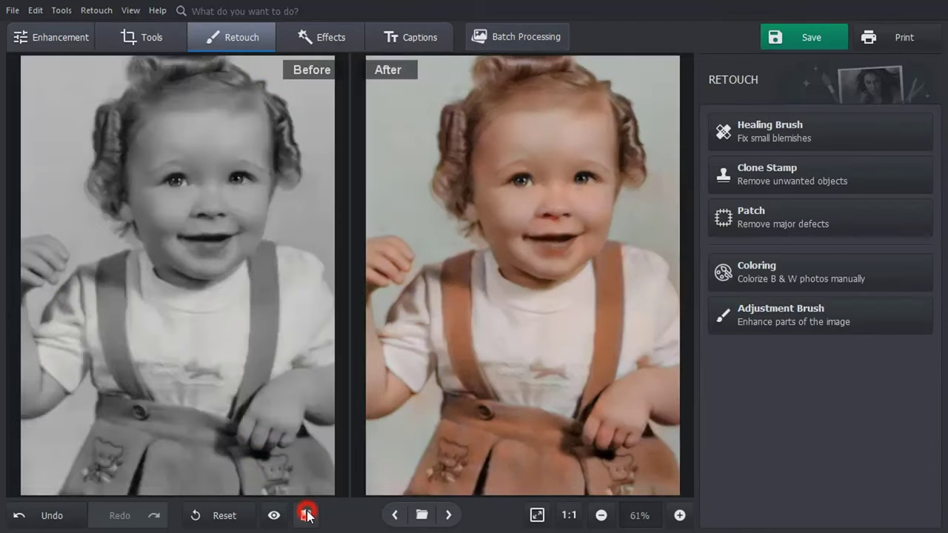